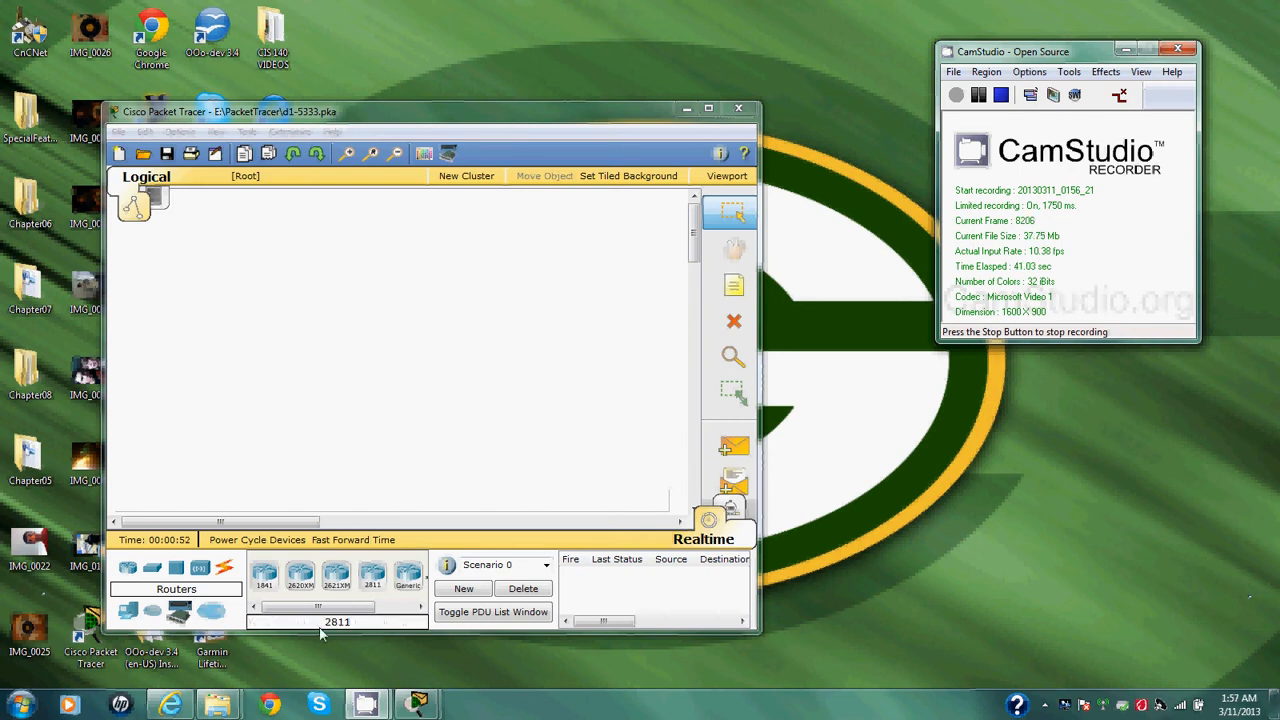
- Place three generic PC-PT end devices side by side in a row in the logical workspace
{"action": "left_click", "coordinate": [130, 612]}
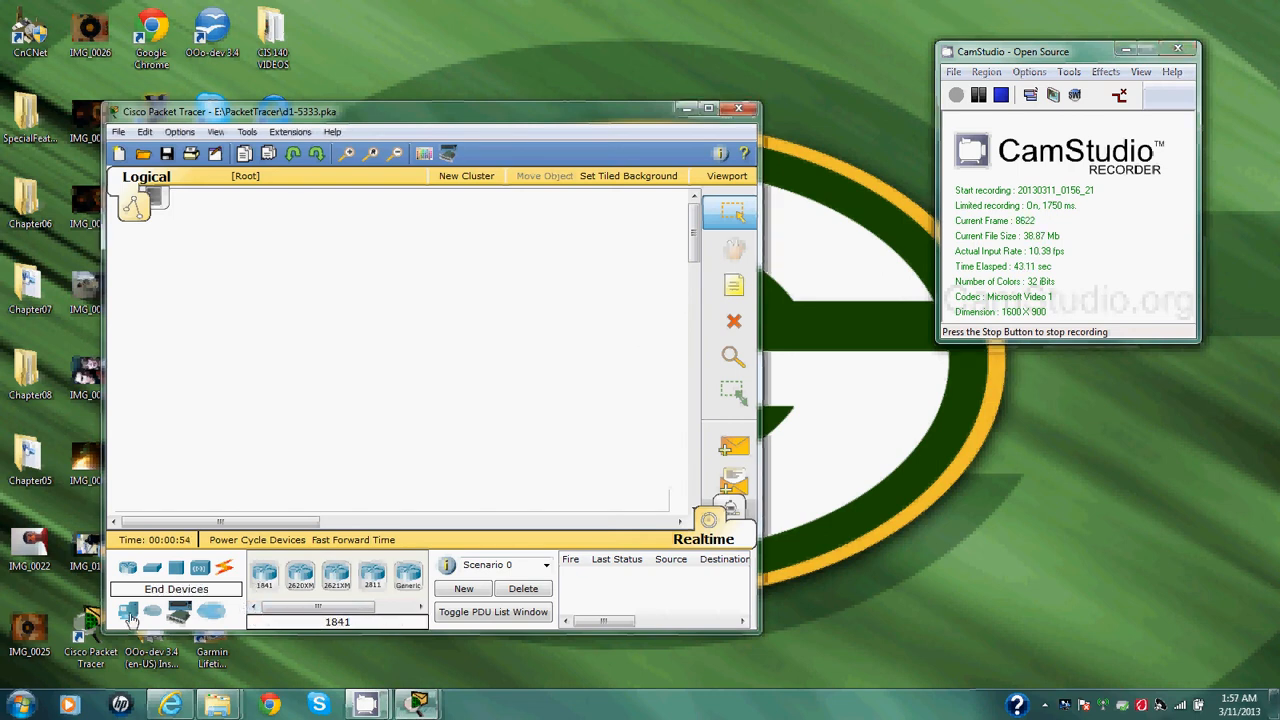
{"action": "left_click", "coordinate": [262, 580]}
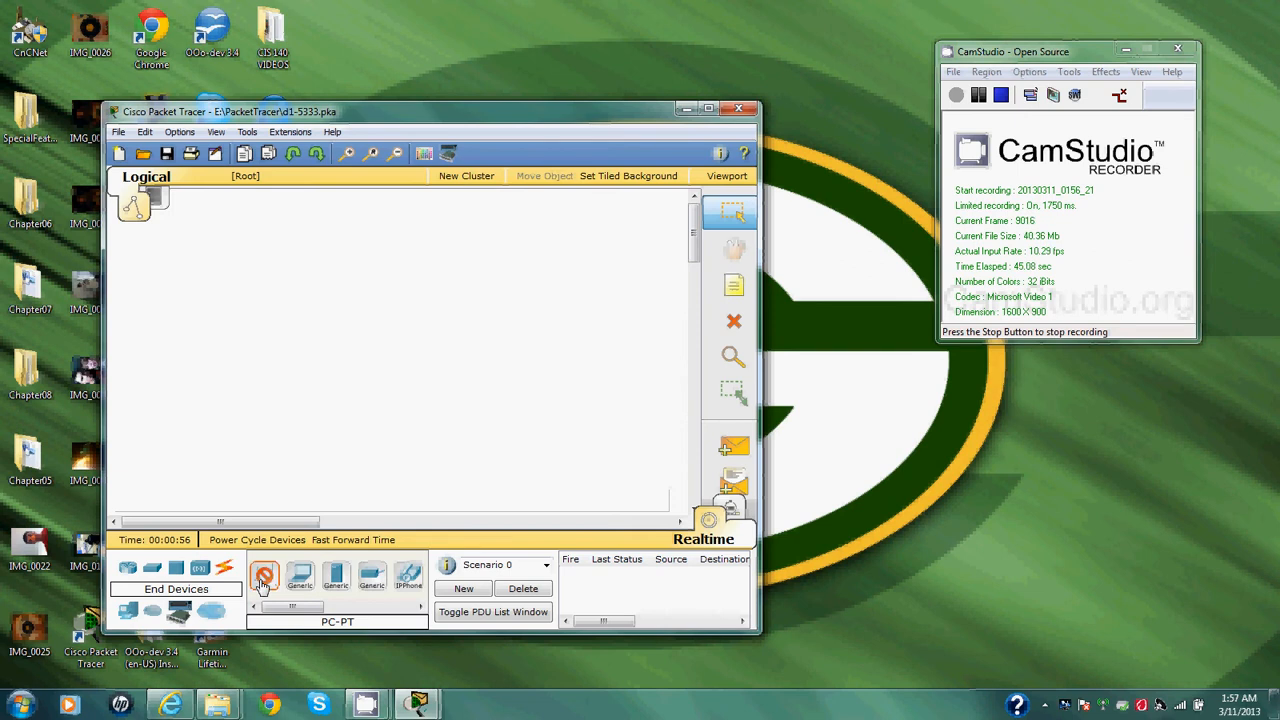
{"action": "left_click", "coordinate": [295, 307]}
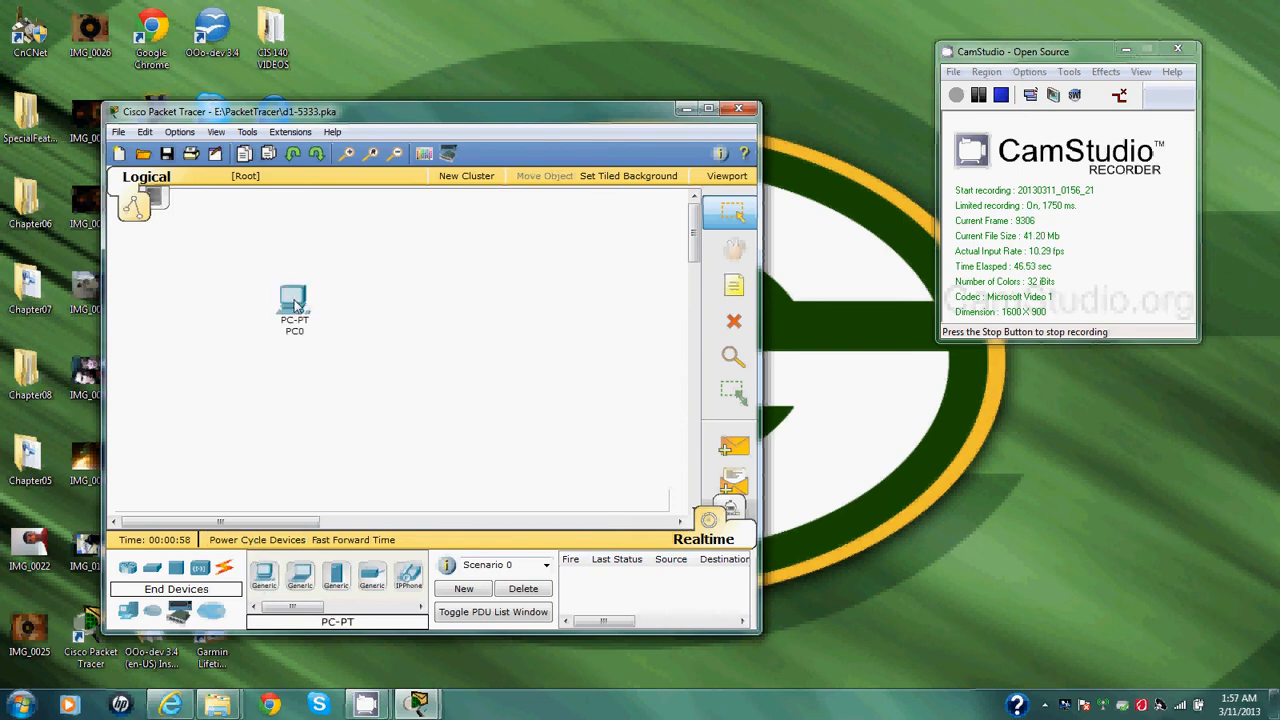
{"action": "left_click", "coordinate": [264, 575]}
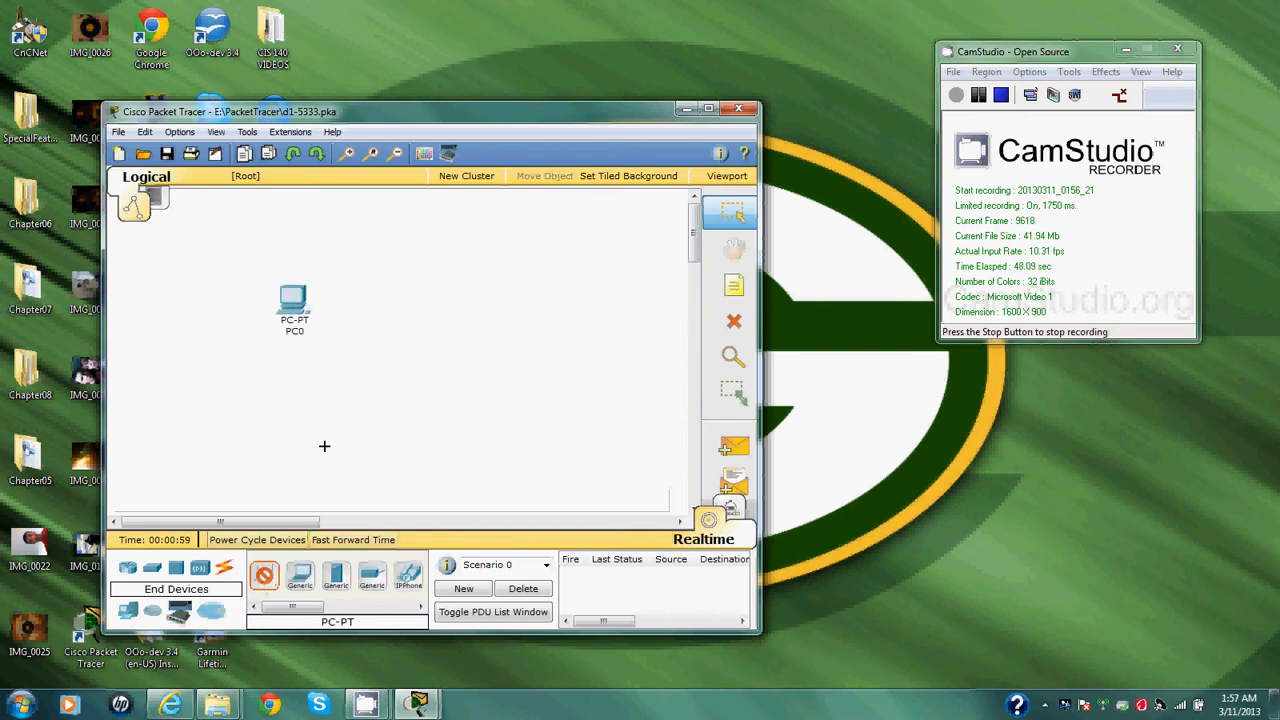
{"action": "left_click", "coordinate": [393, 309]}
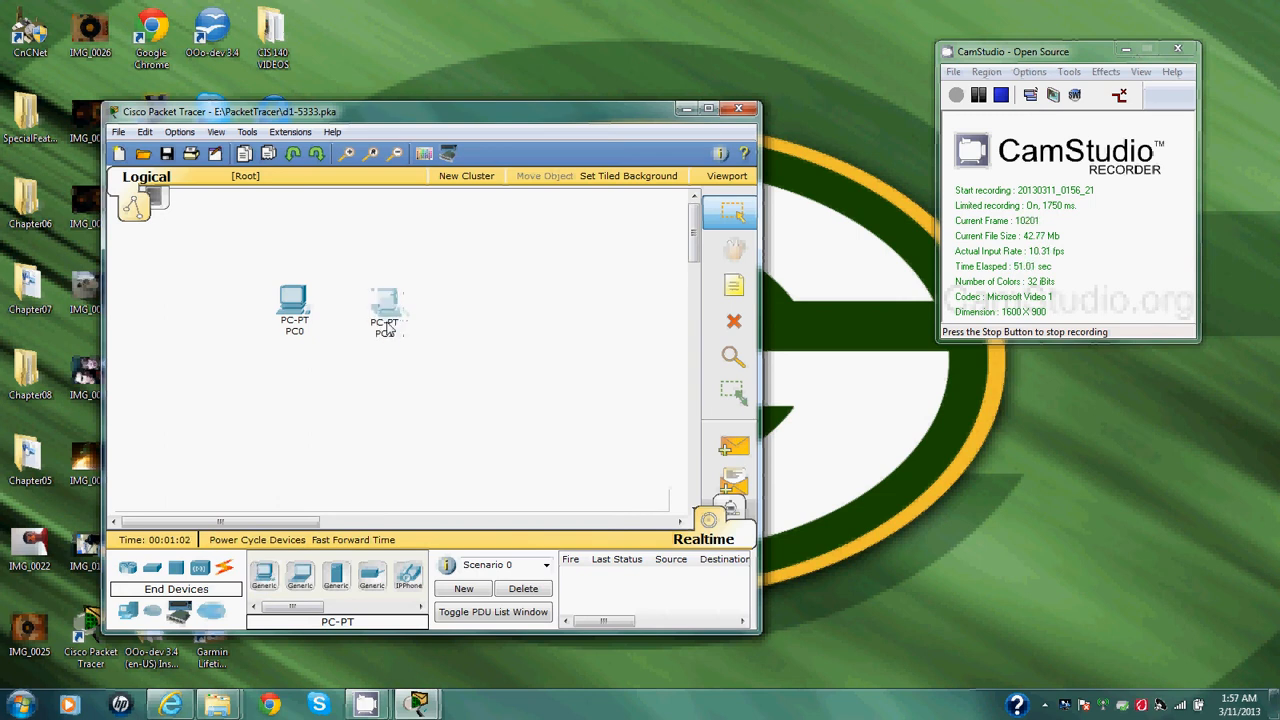
{"action": "left_click", "coordinate": [264, 575]}
{"action": "left_click", "coordinate": [468, 309]}
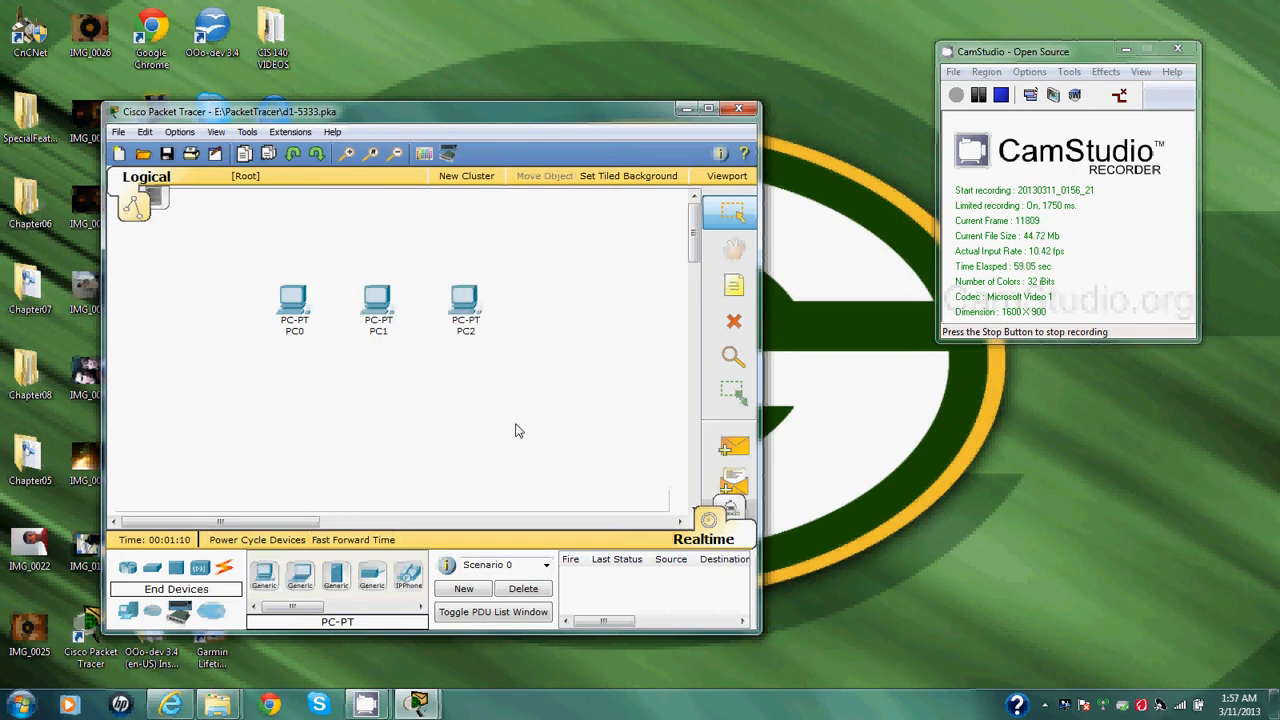
- Add a Linksys-WRT300N wireless router below the middle PC
{"action": "left_click", "coordinate": [150, 615]}
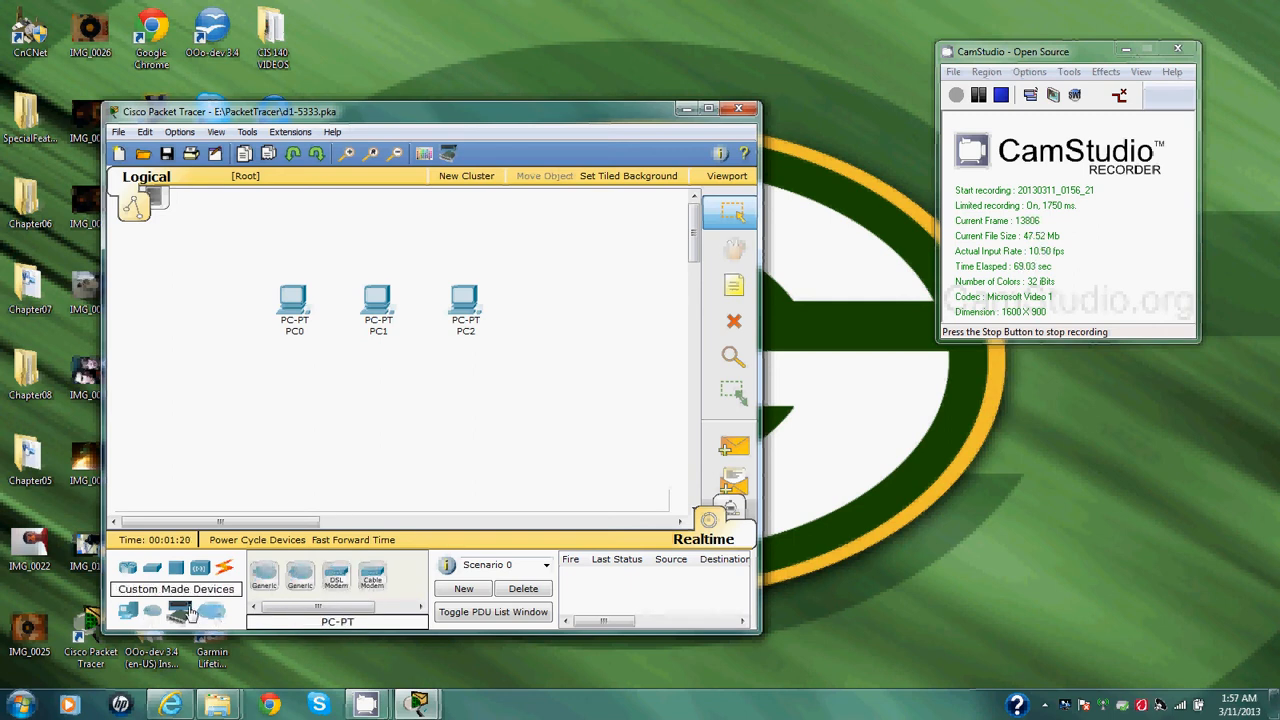
{"action": "left_click", "coordinate": [128, 568]}
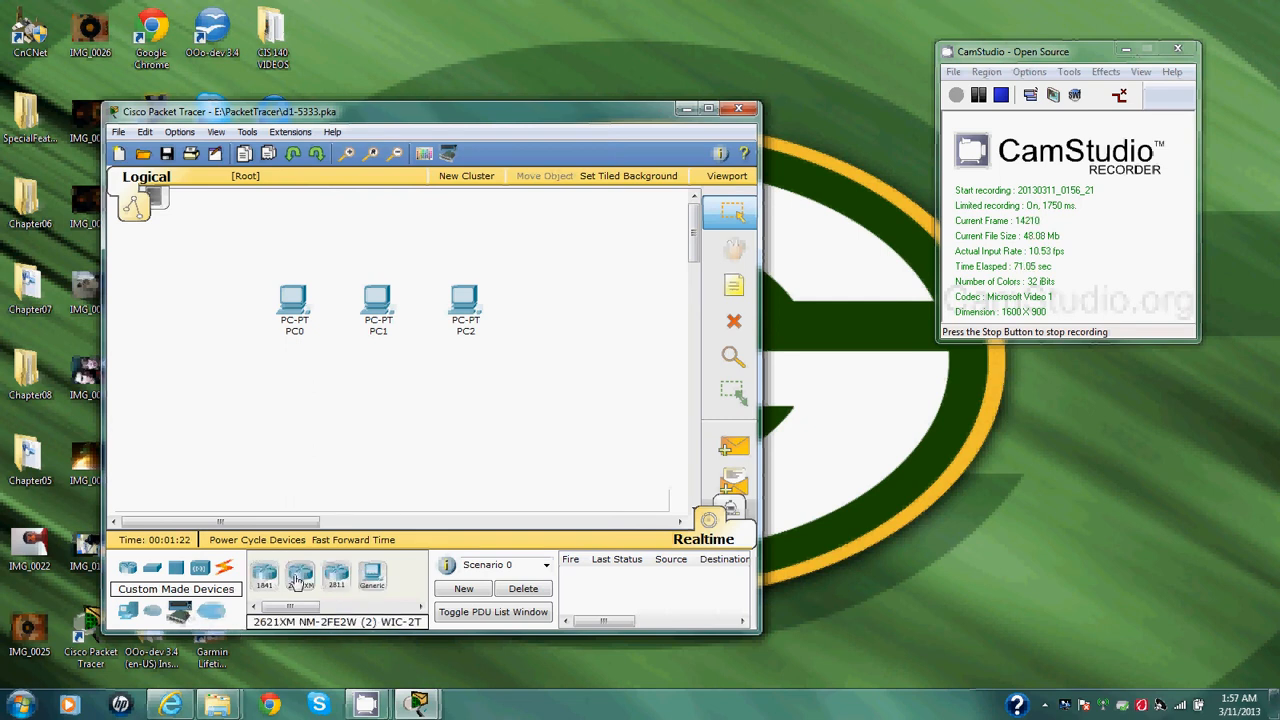
{"action": "left_click", "coordinate": [200, 569]}
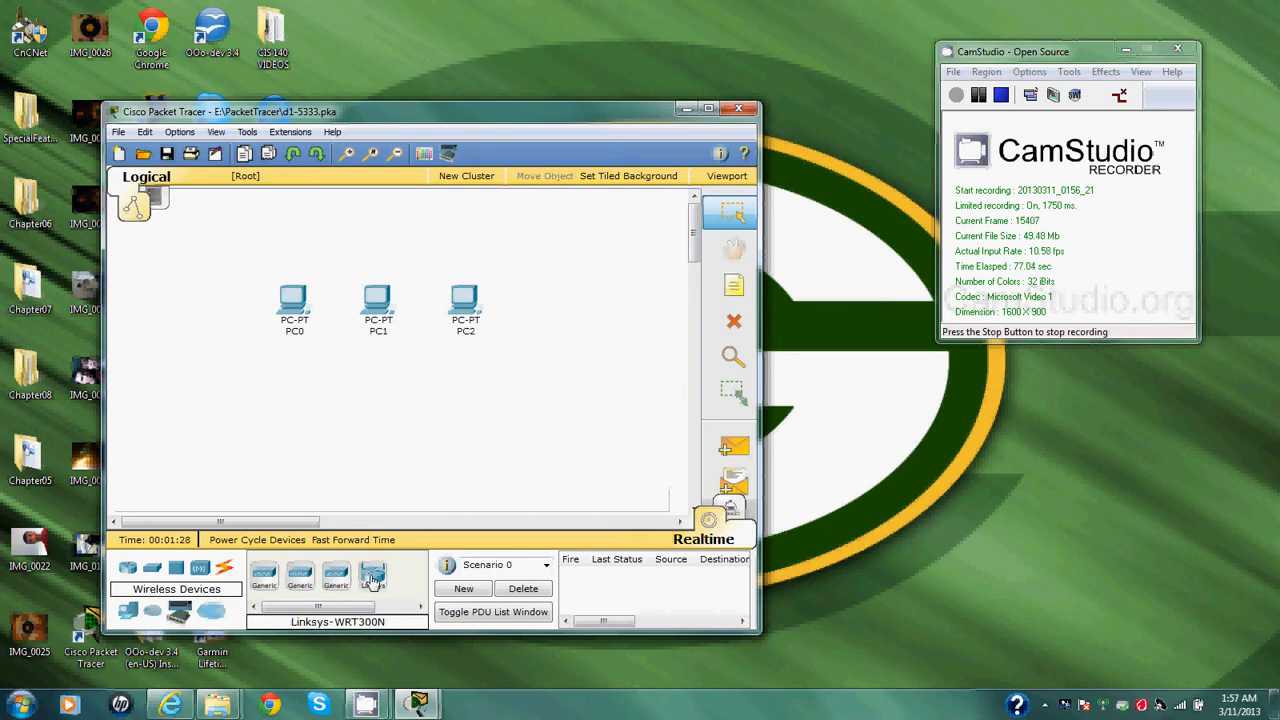
{"action": "left_click_drag", "start_coordinate": [372, 583], "coordinate": [381, 407]}
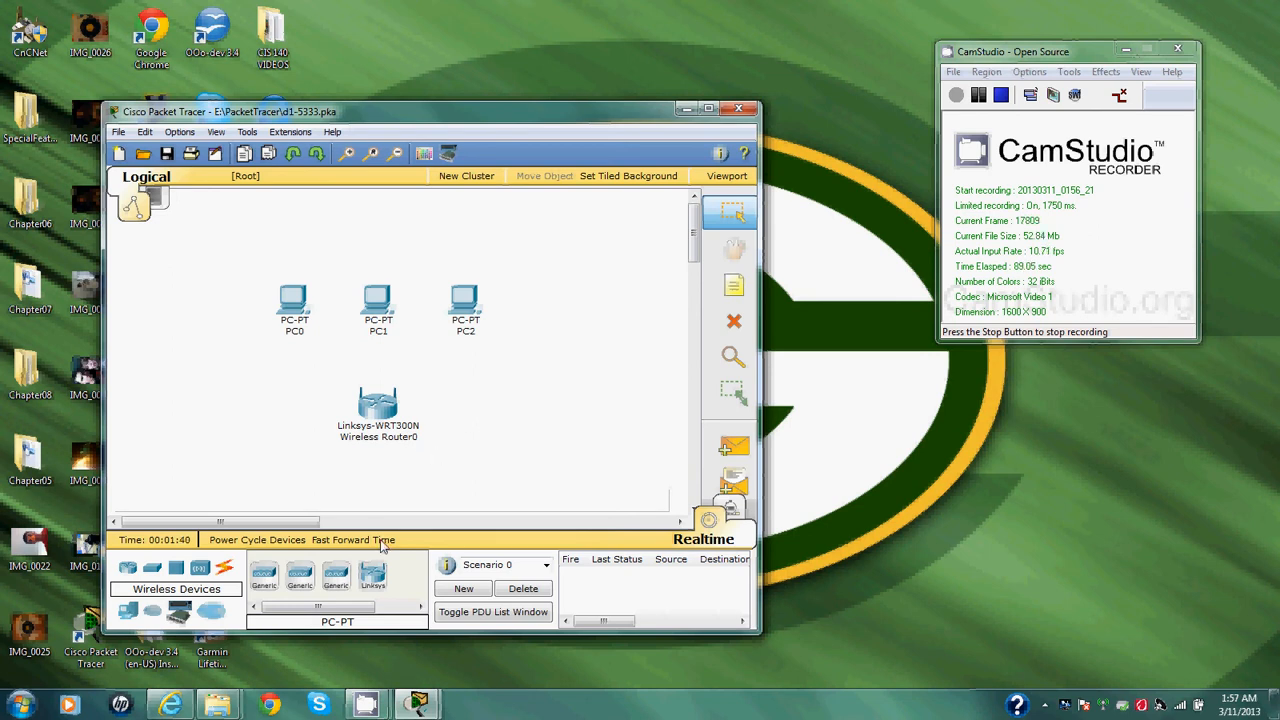
- Connect PC0's FastEthernet port to the wireless router's Ethernet 1 port with a Copper Straight-Through cable
{"action": "left_click", "coordinate": [226, 570]}
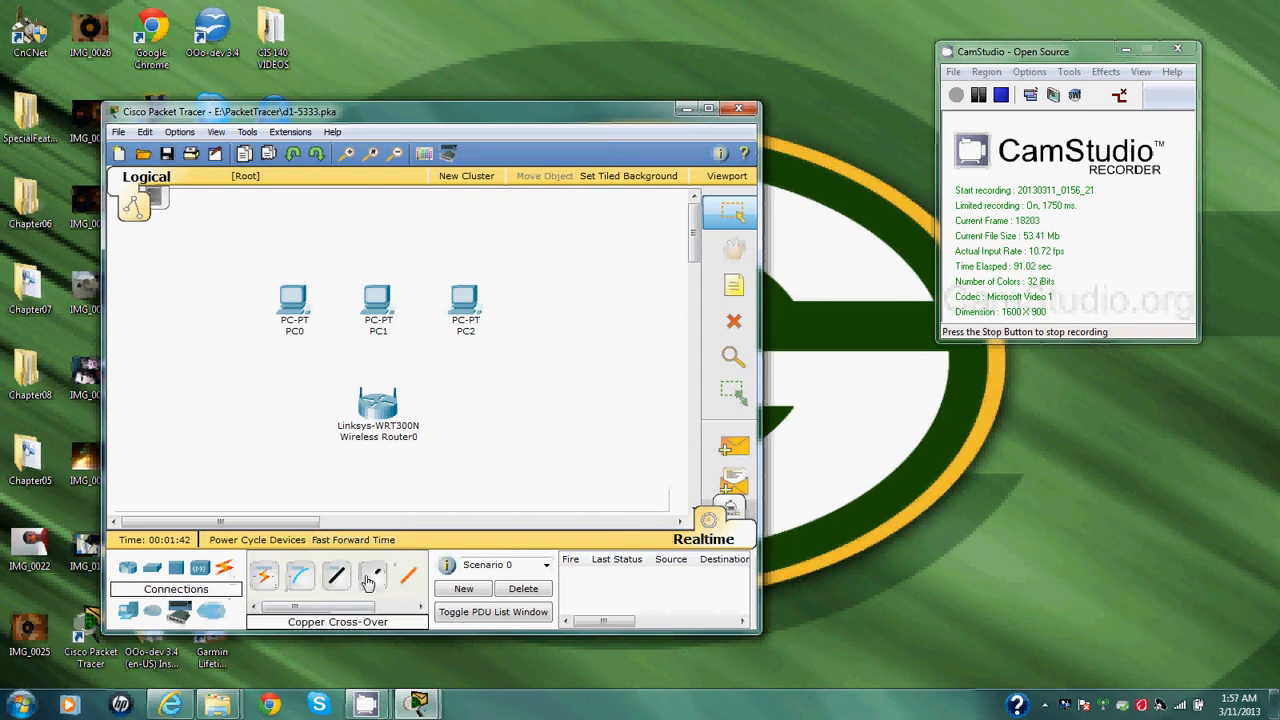
{"action": "left_click", "coordinate": [337, 578]}
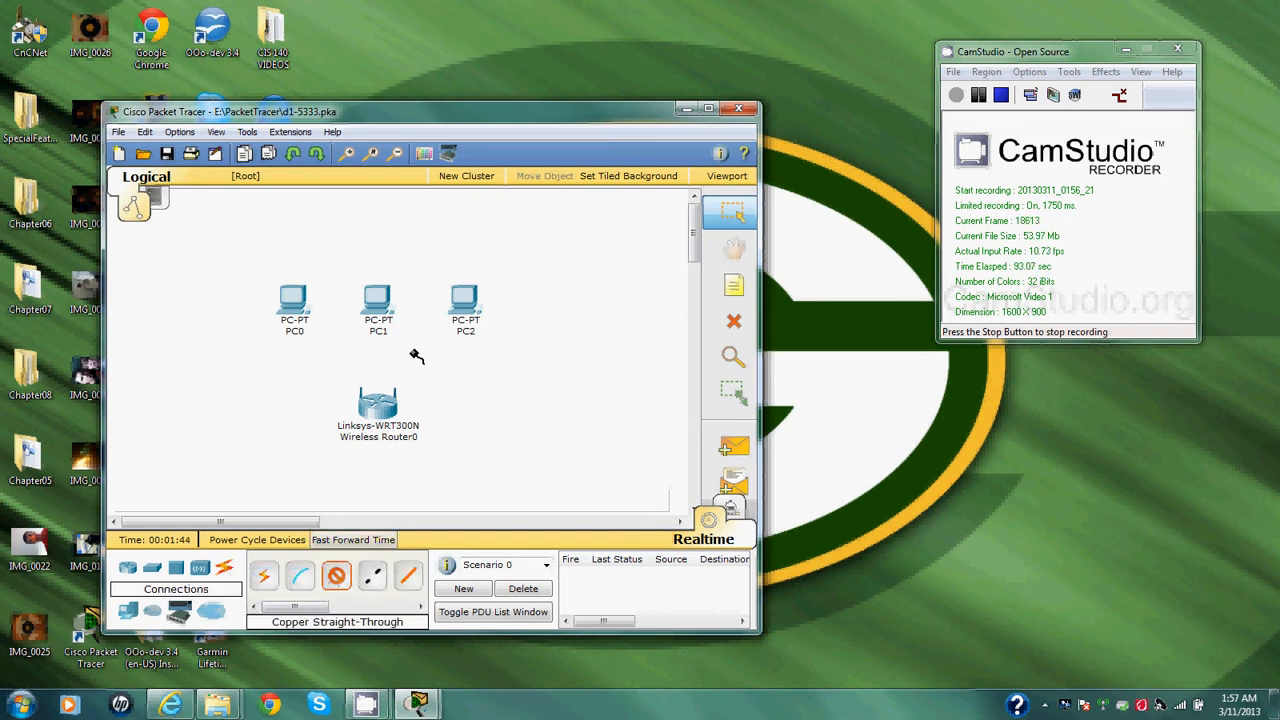
{"action": "left_click", "coordinate": [294, 305]}
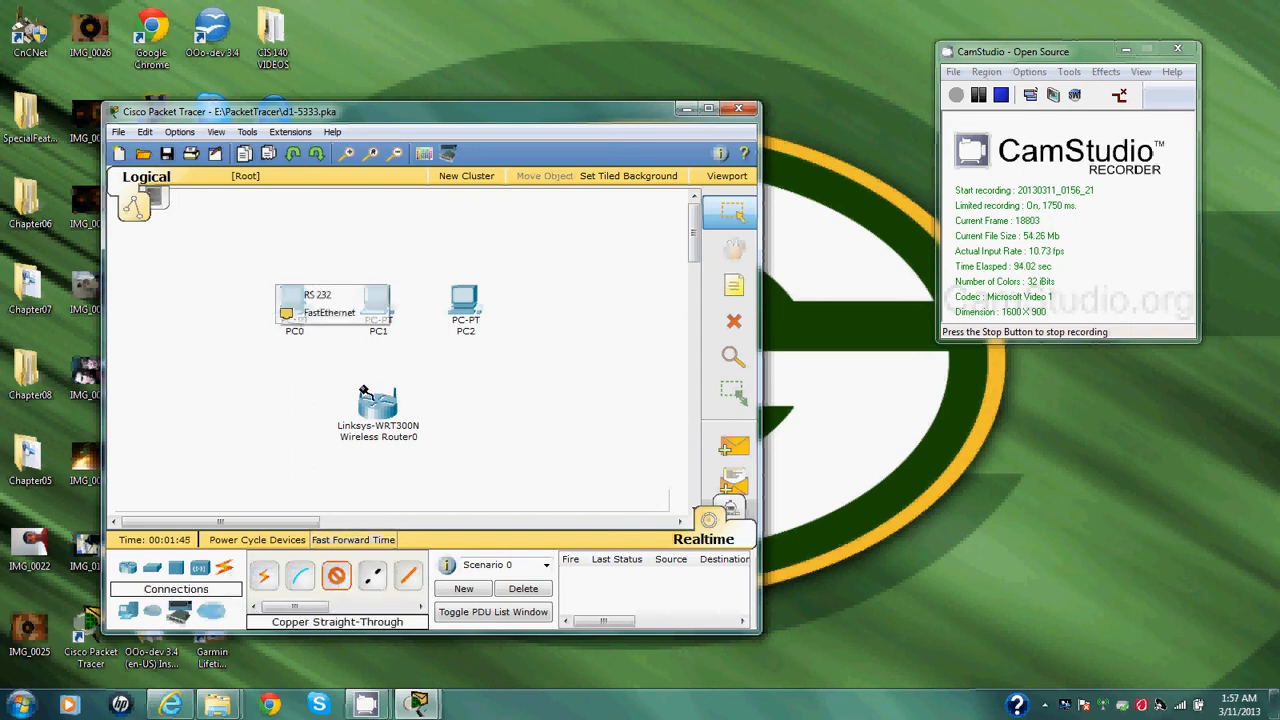
{"action": "left_click", "coordinate": [338, 314]}
{"action": "left_click", "coordinate": [380, 418]}
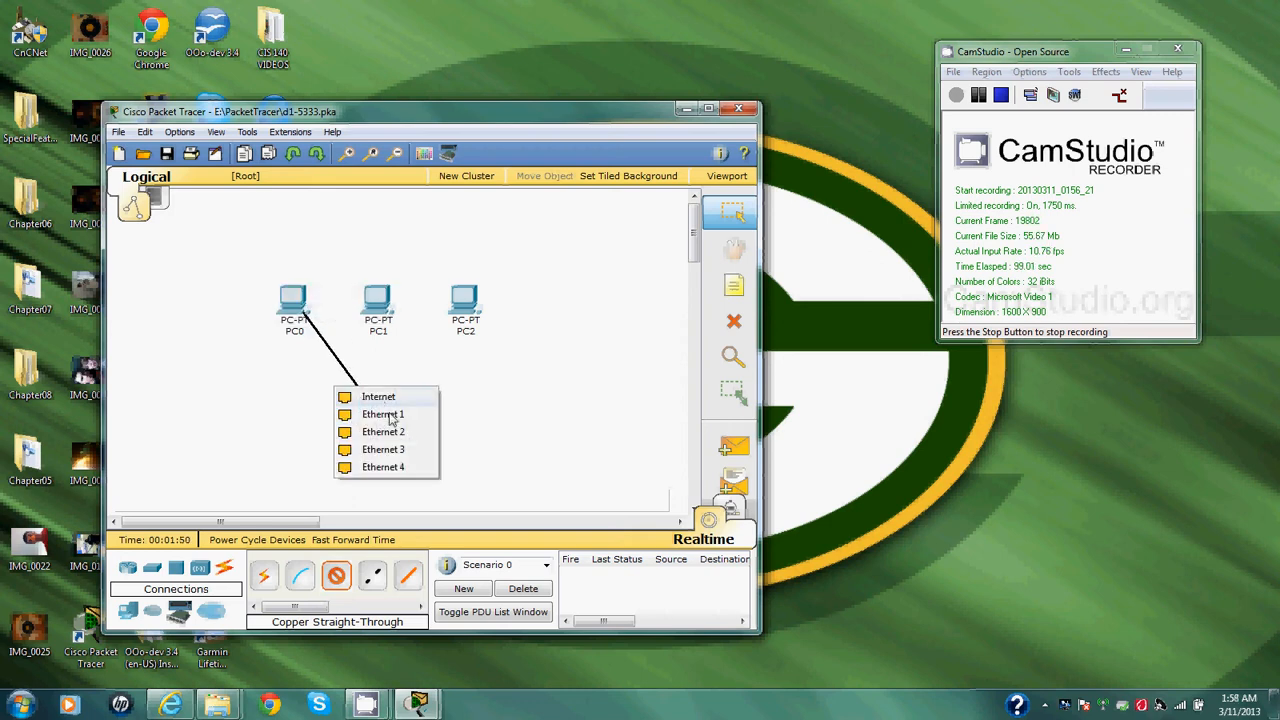
{"action": "left_click", "coordinate": [388, 416]}
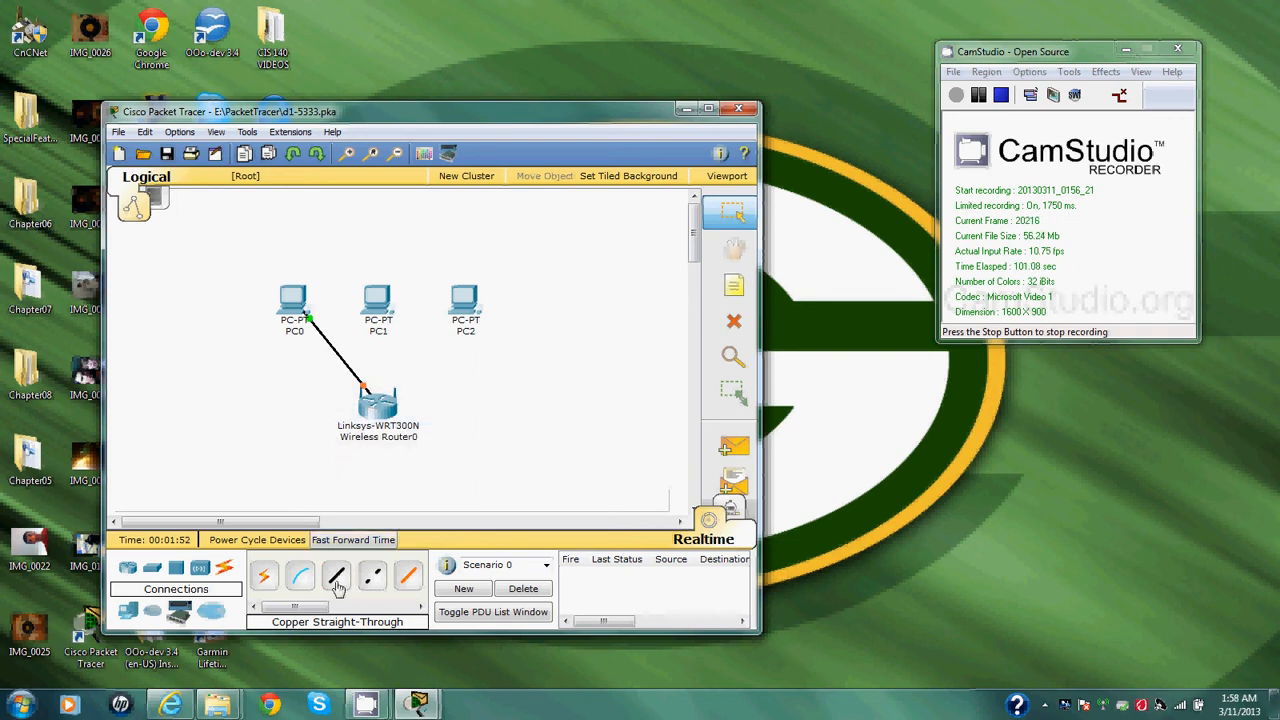
- Connect PC1's FastEthernet port to the wireless router's Ethernet 2 port with a Copper Straight-Through cable
{"action": "left_click", "coordinate": [336, 575]}
{"action": "left_click", "coordinate": [376, 302]}
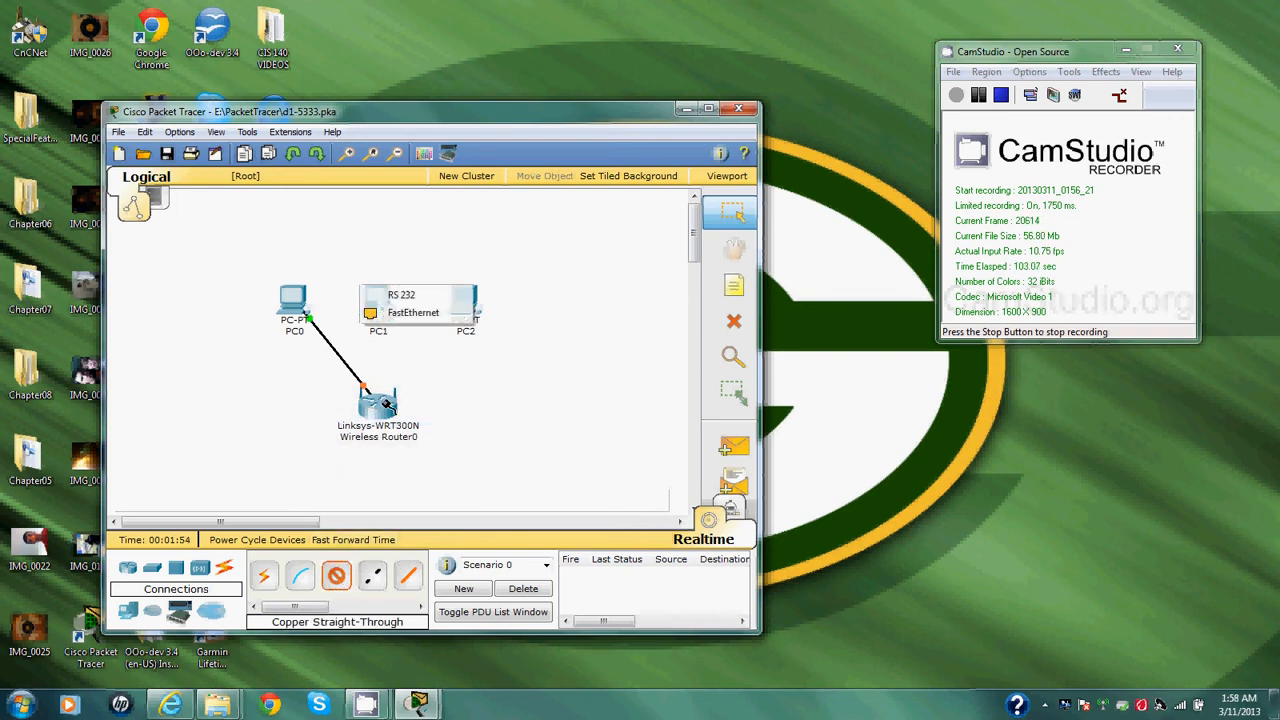
{"action": "left_click", "coordinate": [403, 320]}
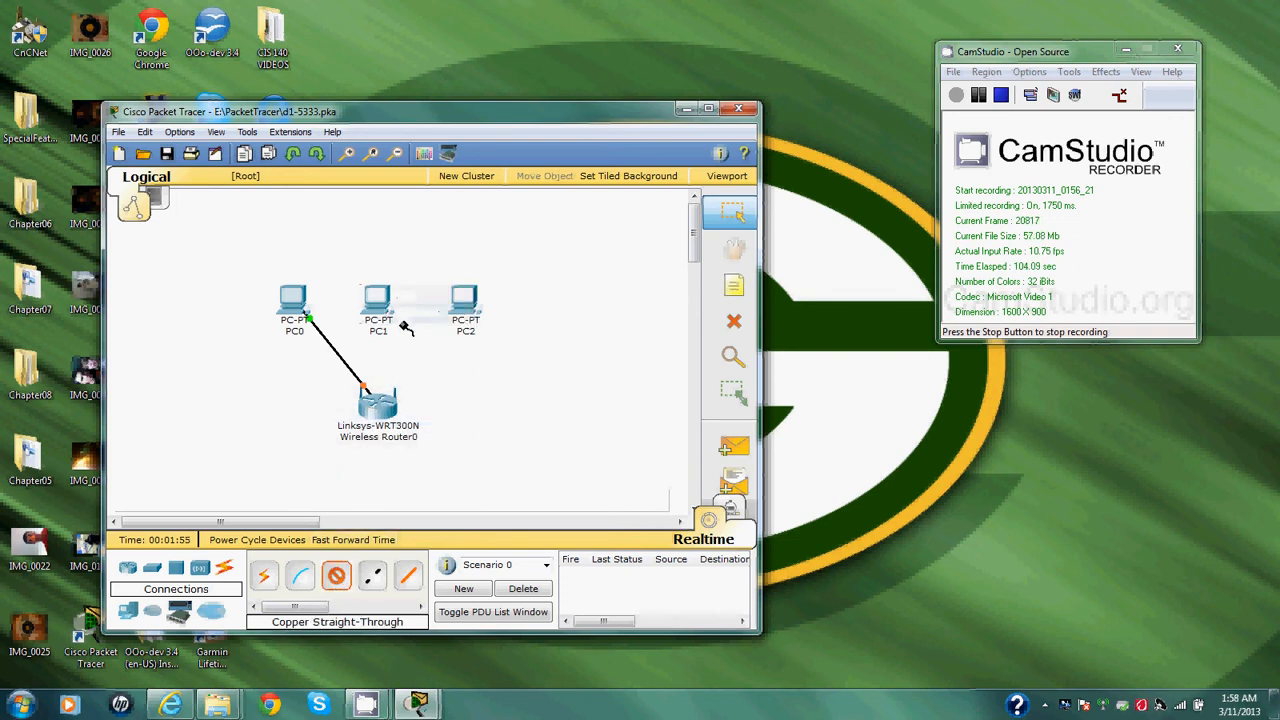
{"action": "left_click", "coordinate": [378, 403]}
{"action": "left_click", "coordinate": [383, 414]}
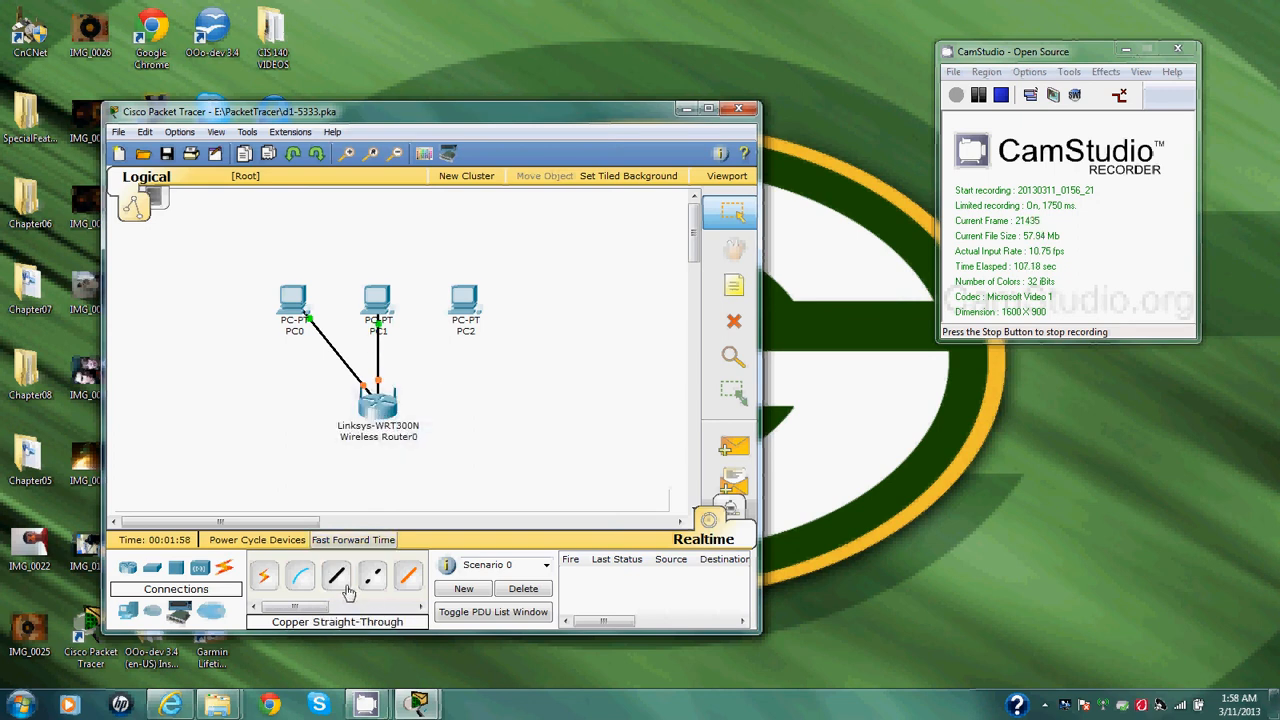
- Connect PC2's FastEthernet port to the wireless router's Ethernet 3 port with a Copper Straight-Through cable
{"action": "left_click", "coordinate": [463, 300]}
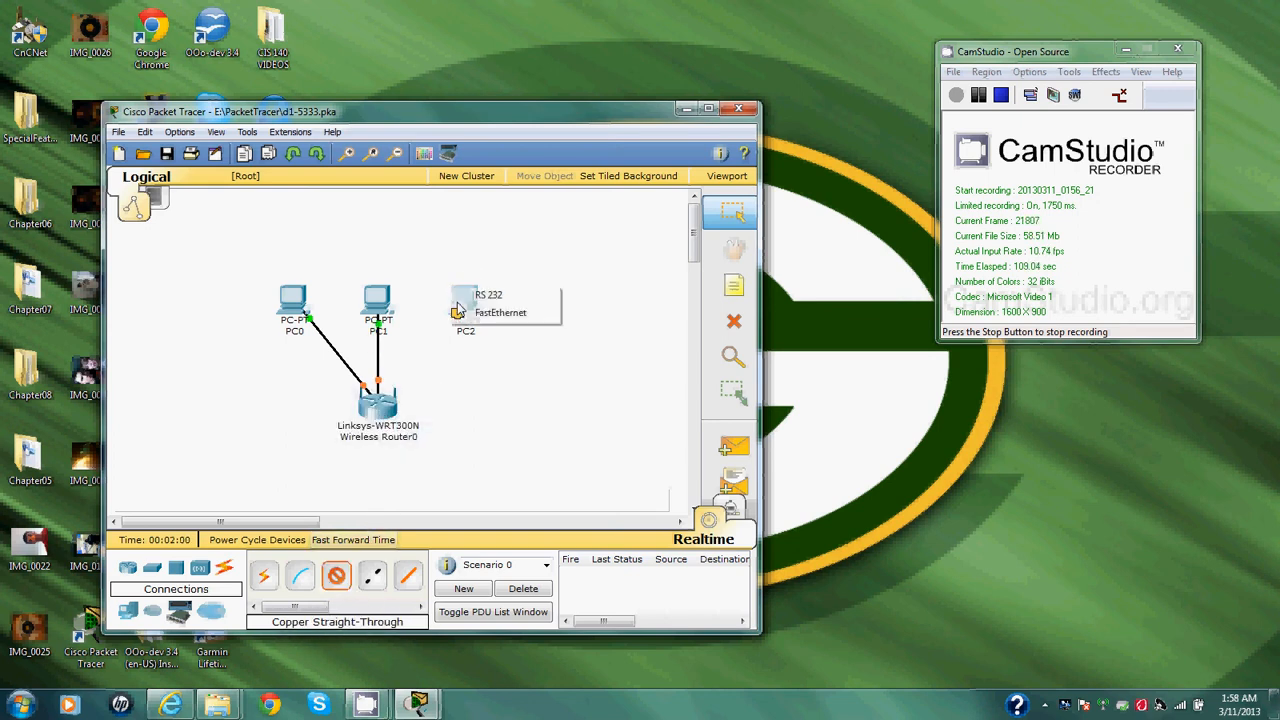
{"action": "left_click", "coordinate": [498, 313]}
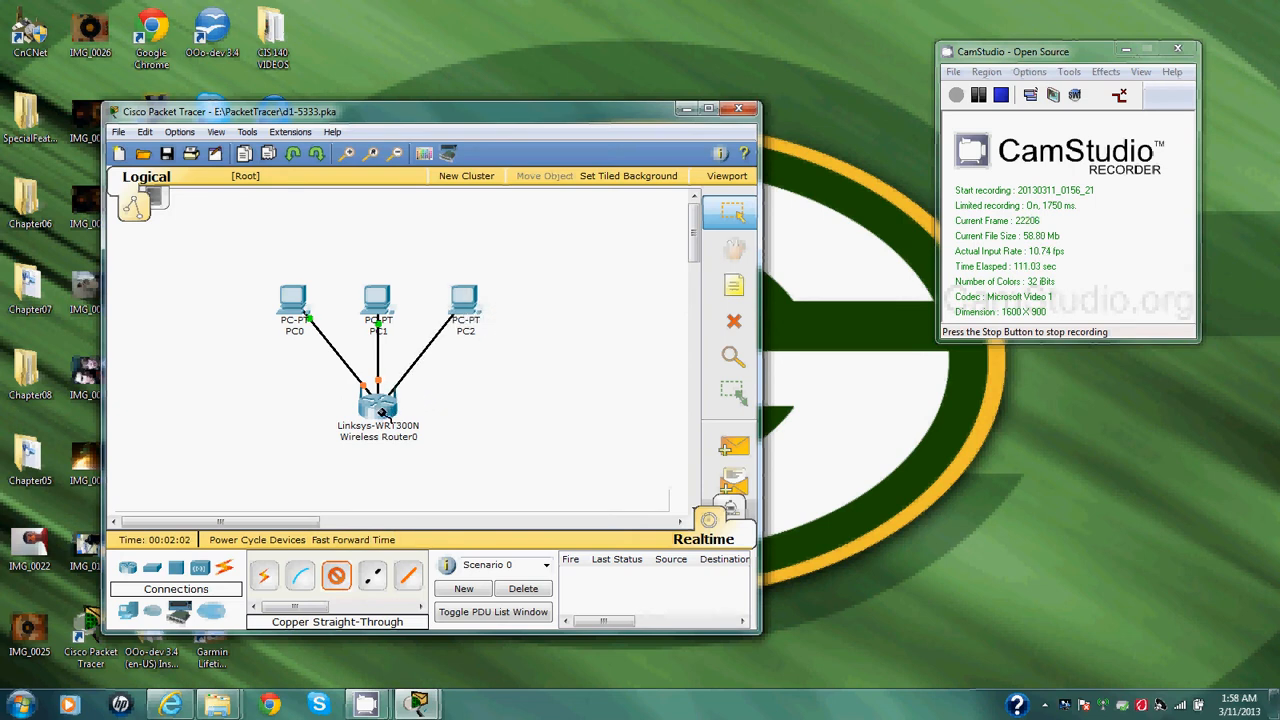
{"action": "left_click", "coordinate": [379, 400]}
{"action": "left_click", "coordinate": [386, 415]}
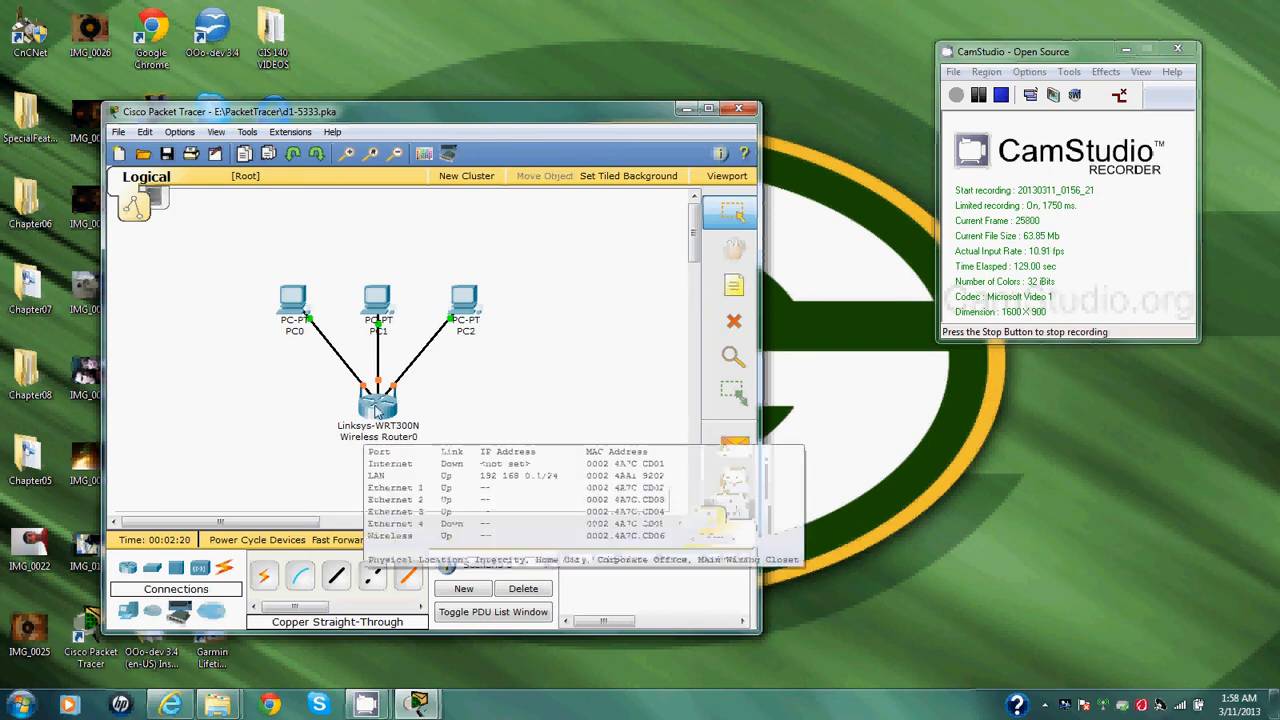
- Change the wireless router's display name to "DHCP Enabled Router"
{"action": "left_click", "coordinate": [377, 410]}
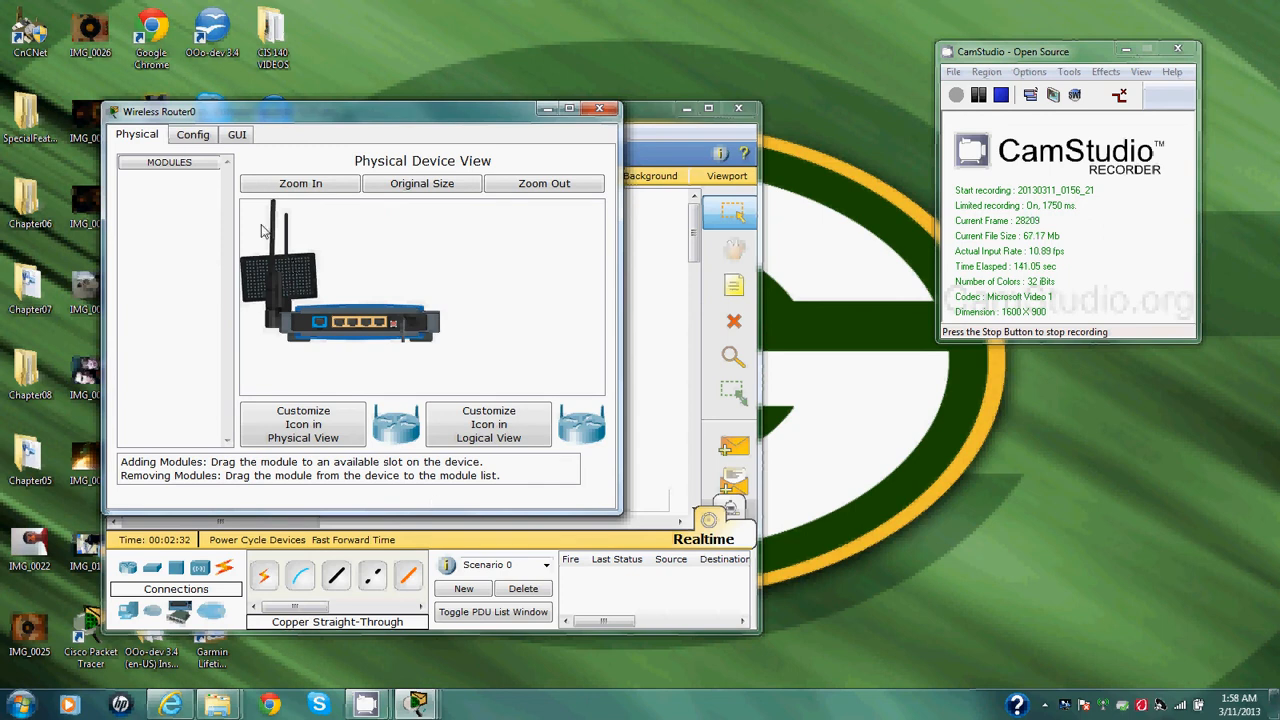
{"action": "left_click", "coordinate": [182, 140]}
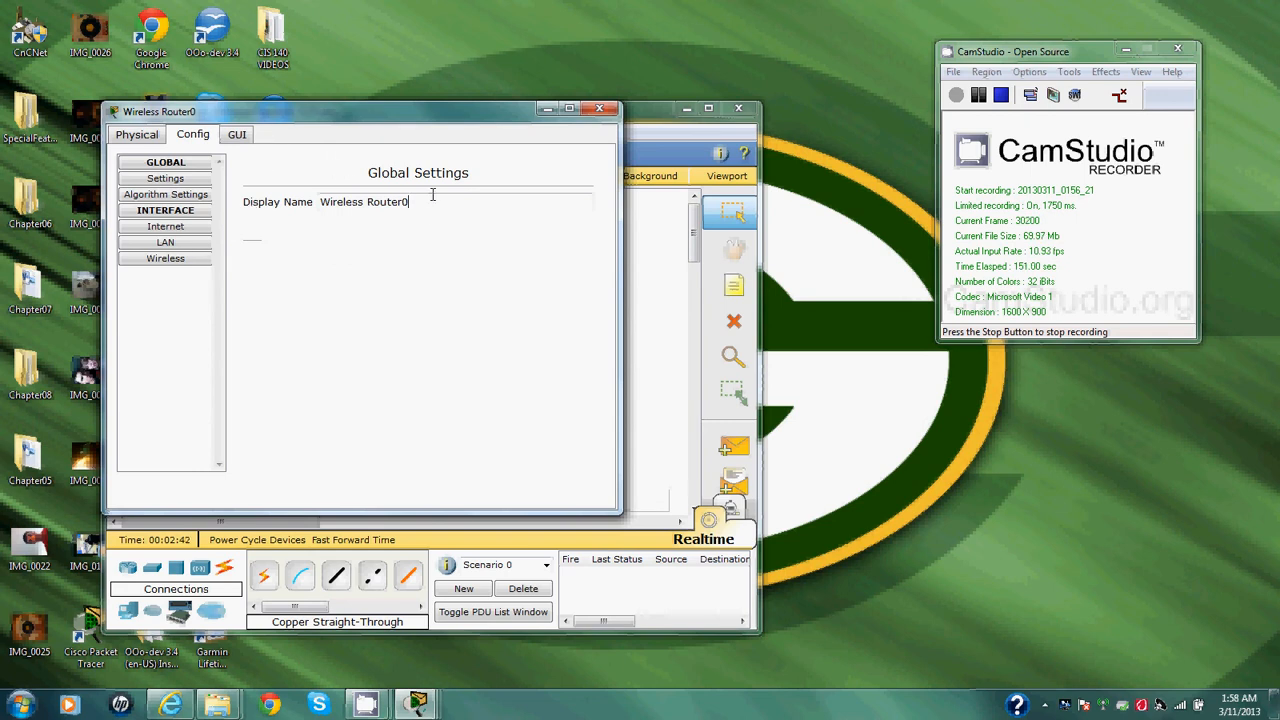
{"action": "key", "text": "BackSpace"}
{"action": "key", "text": "BackSpace"}
{"action": "key", "text": "BackSpace"}
{"action": "key", "text": "BackSpace"}
{"action": "key", "text": "BackSpace"}
{"action": "key", "text": "BackSpace"}
{"action": "key", "text": "BackSpace"}
{"action": "key", "text": "BackSpace"}
{"action": "key", "text": "BackSpace"}
{"action": "key", "text": "BackSpace"}
{"action": "key", "text": "BackSpace"}
{"action": "key", "text": "BackSpace"}
{"action": "key", "text": "BackSpace"}
{"action": "key", "text": "BackSpace"}
{"action": "key", "text": "BackSpace"}
{"action": "key", "text": "BackSpace"}
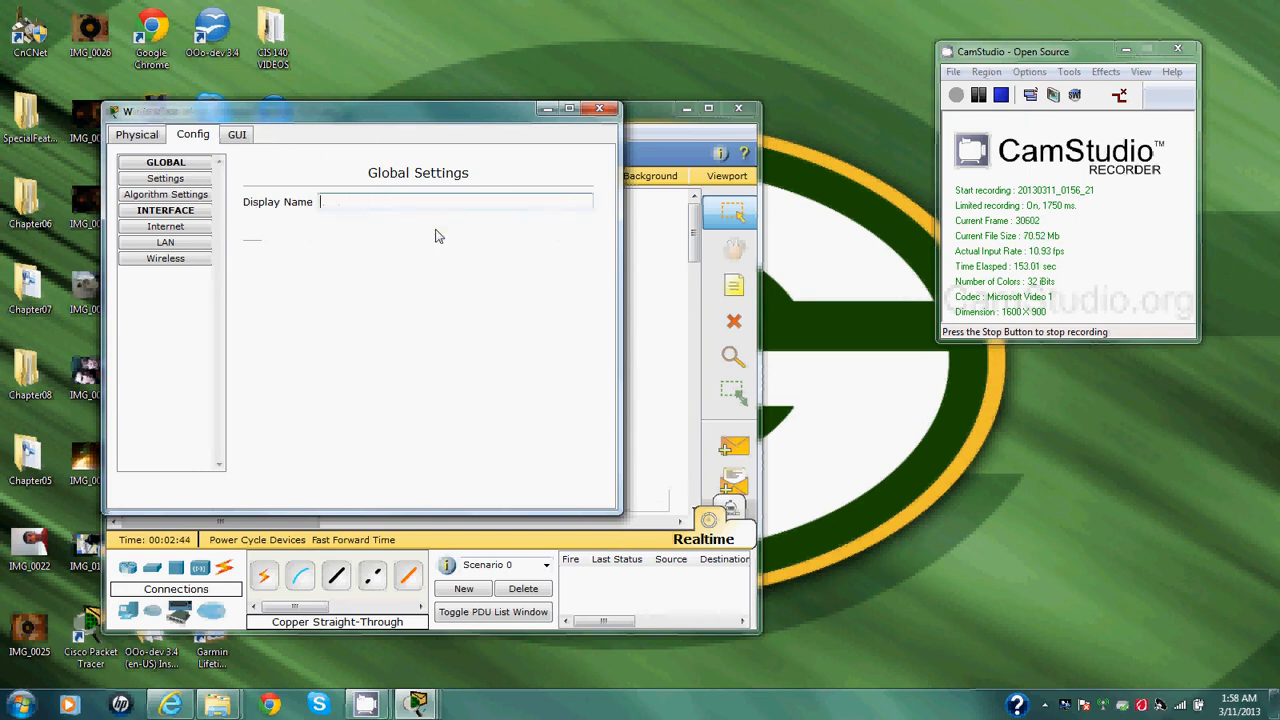
{"action": "type", "text": "DHCP"}
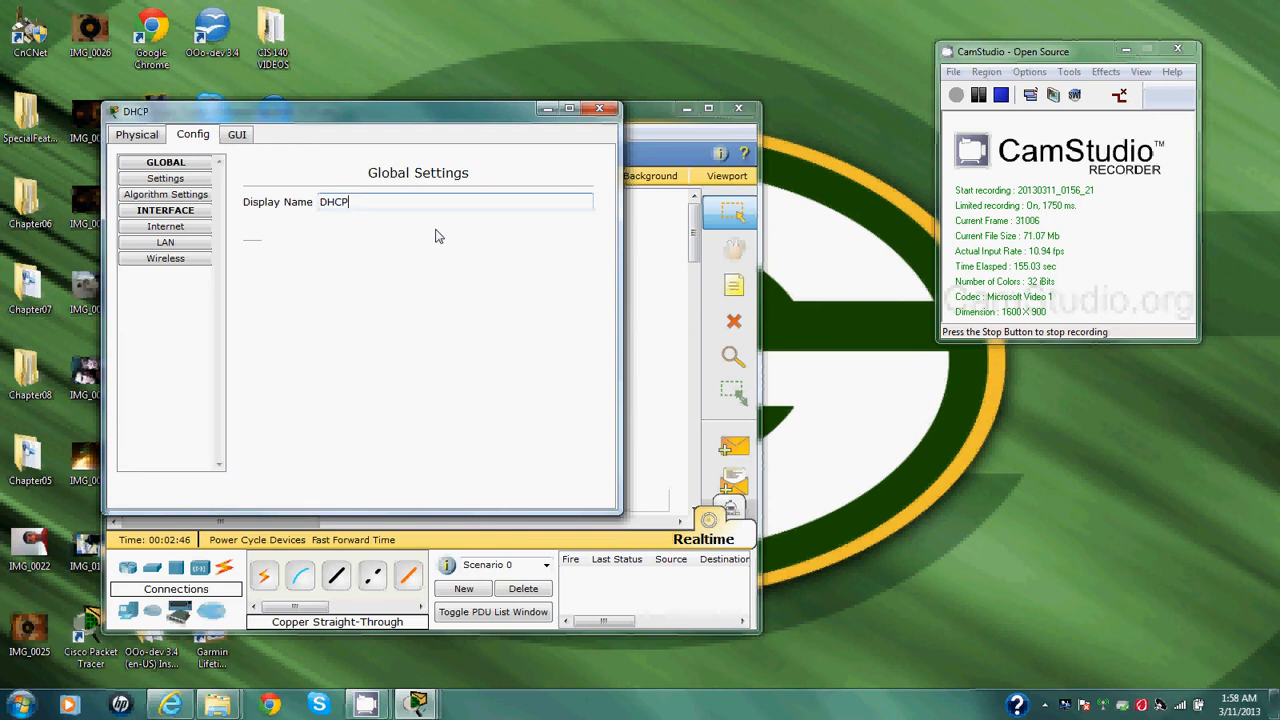
{"action": "key", "text": "Return"}
{"action": "type", "text": "Enabled"}
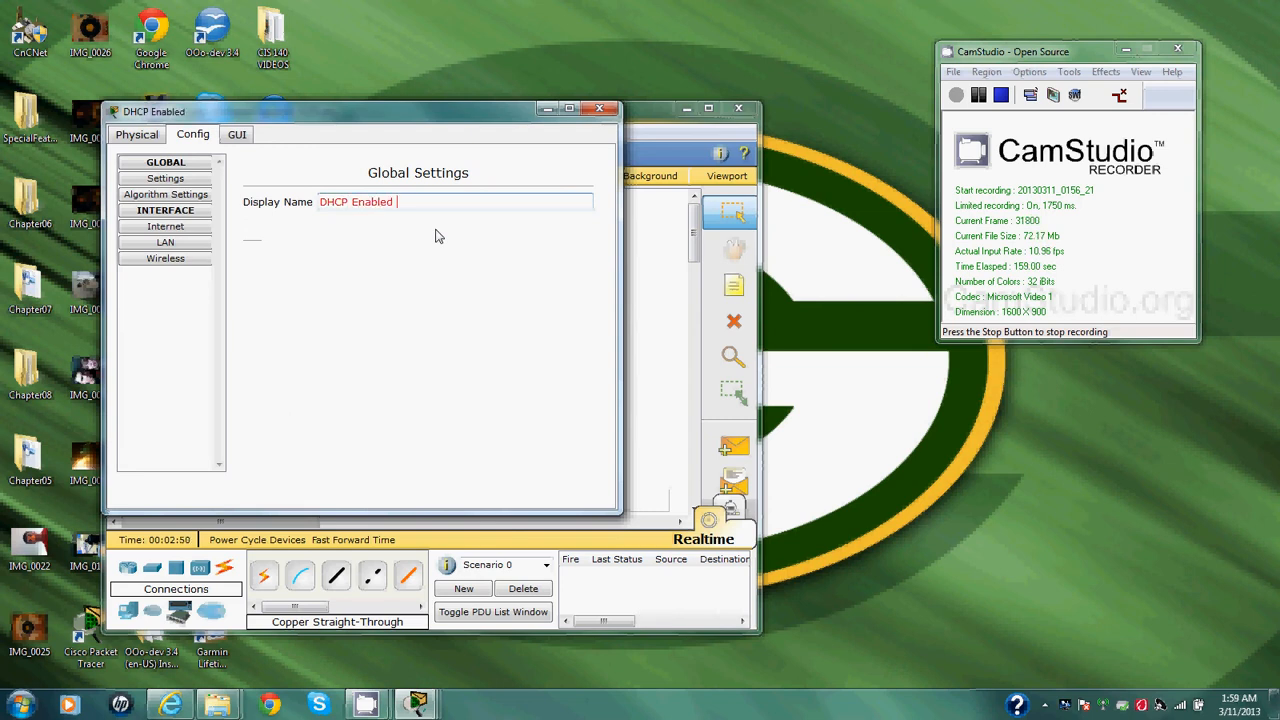
{"action": "type", "text": " Router"}
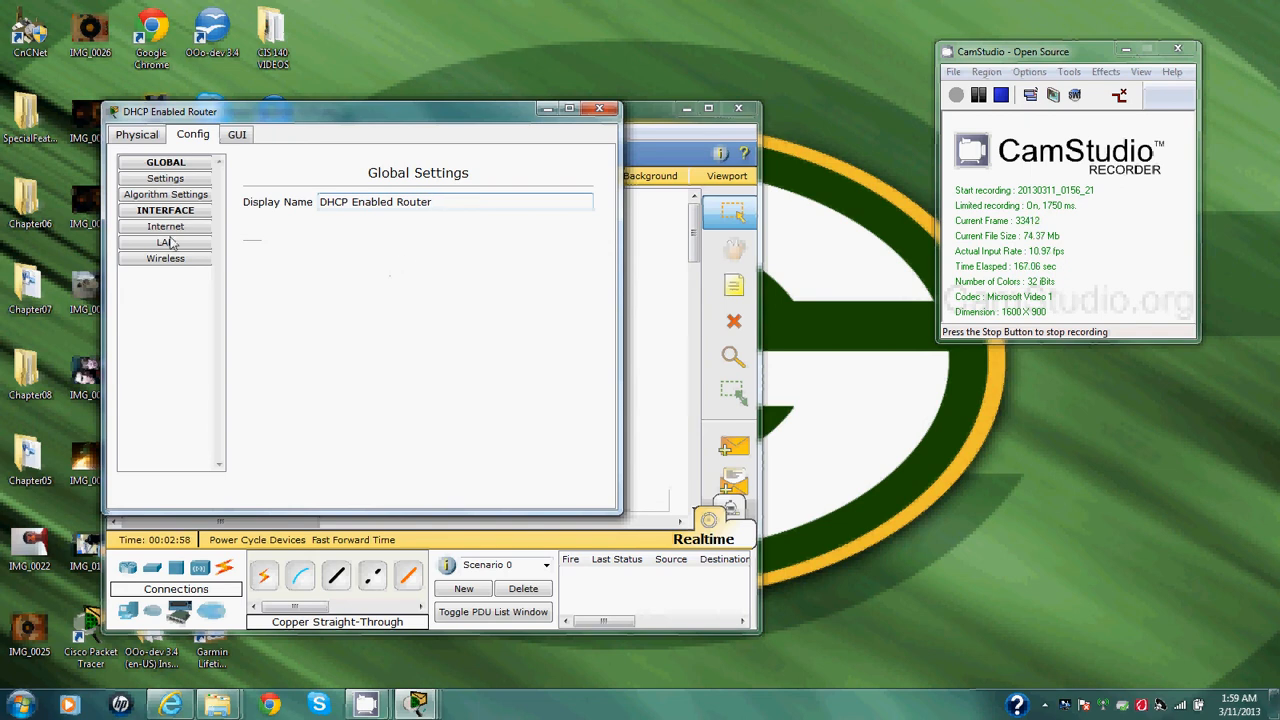
- Examine the router's Linksys setup page, covering its internet connection type, IP address, subnet mask and DHCP server settings
{"action": "left_click", "coordinate": [248, 142]}
{"action": "left_click", "coordinate": [193, 137]}
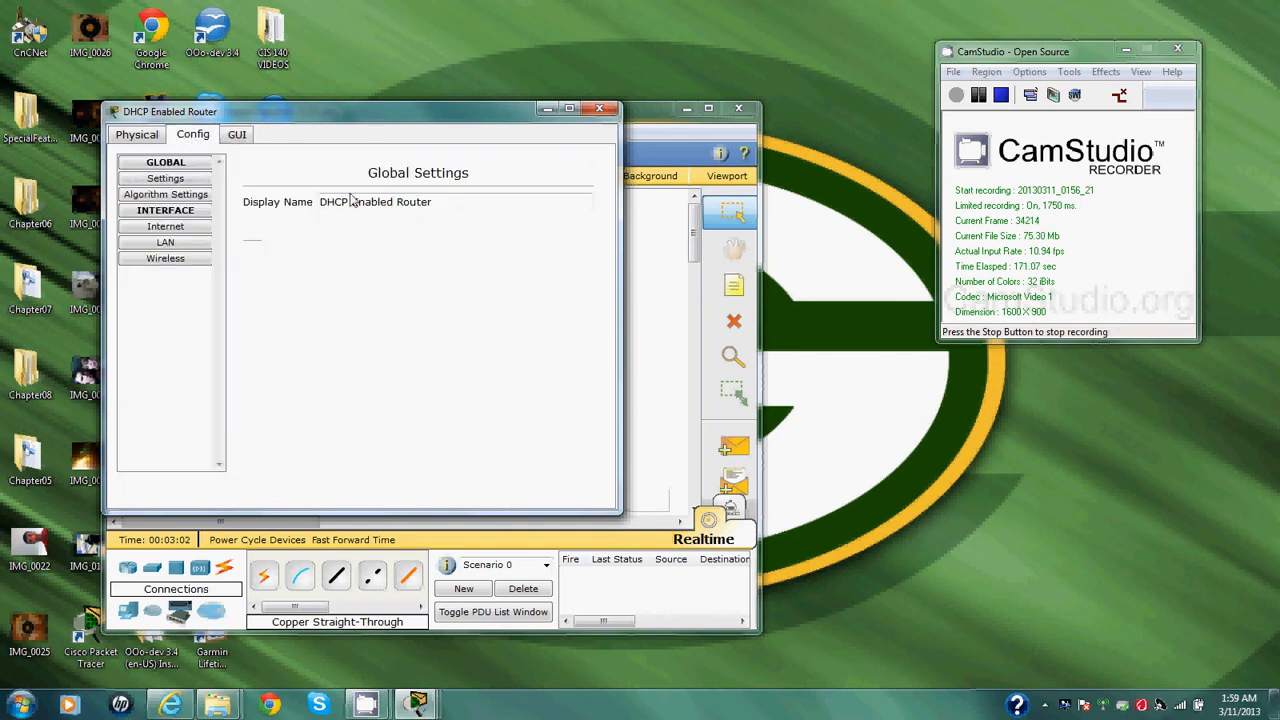
{"action": "left_click", "coordinate": [461, 202]}
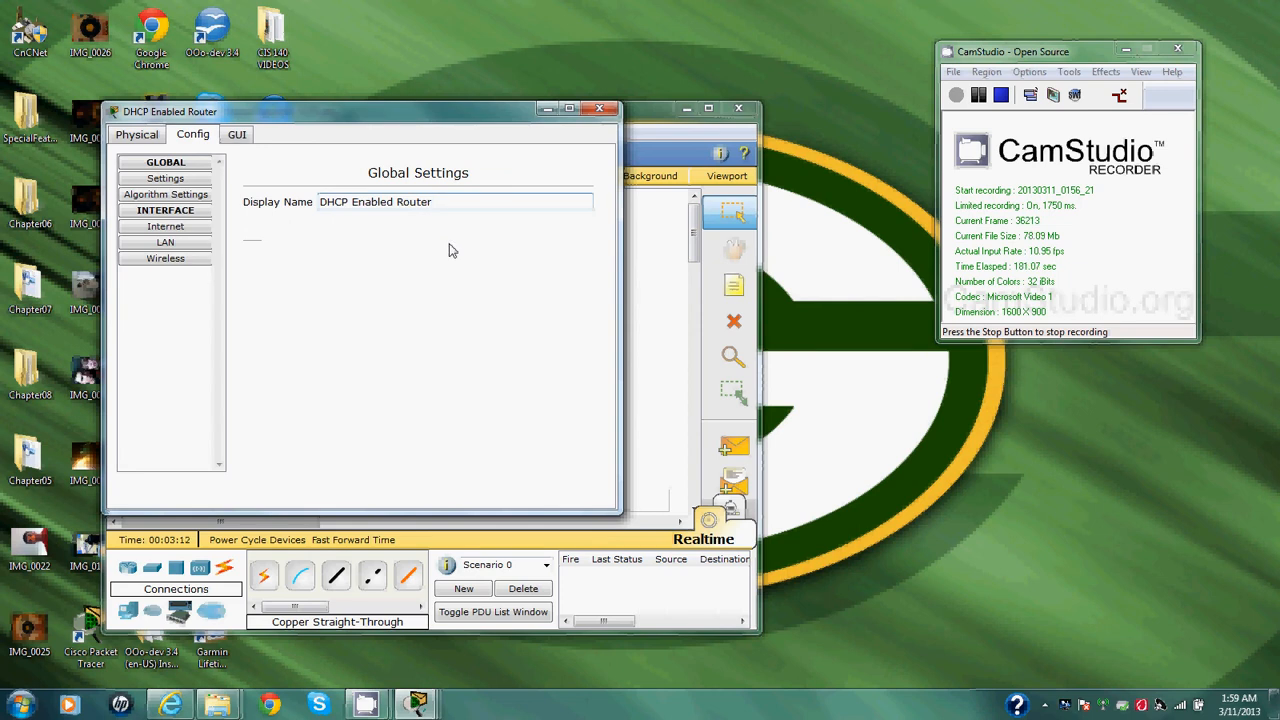
{"action": "left_click", "coordinate": [248, 138]}
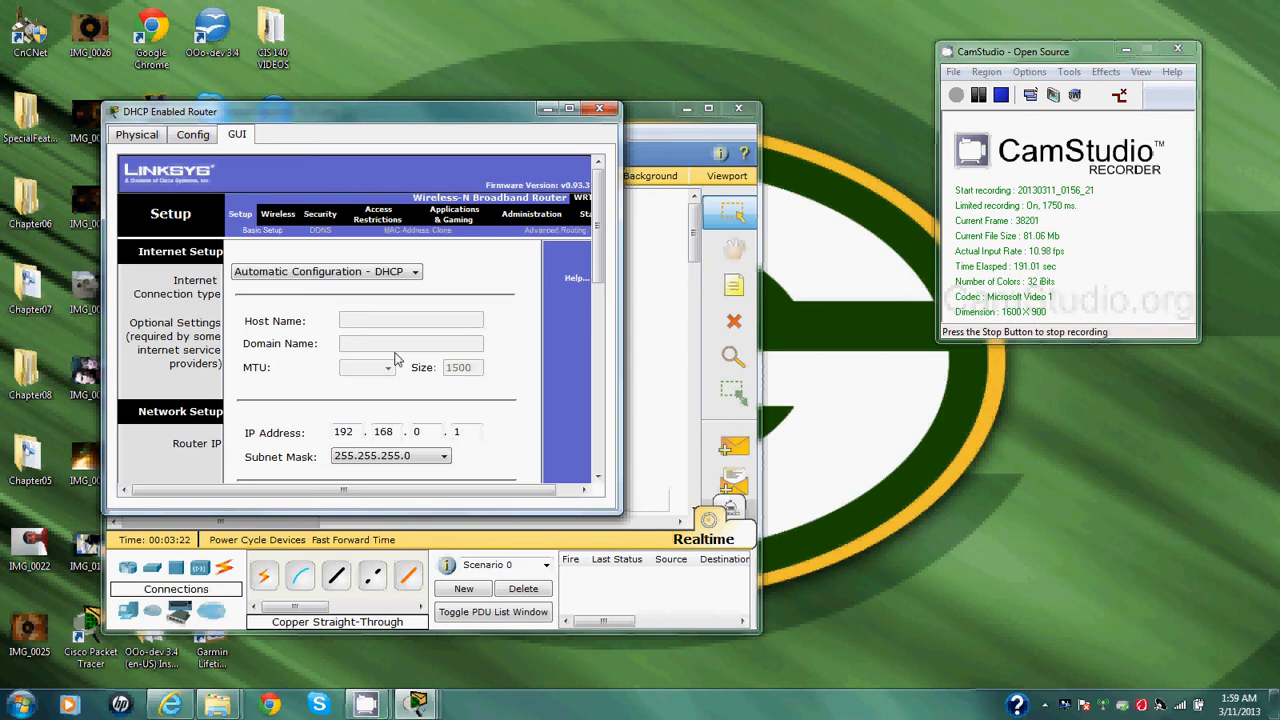
{"action": "scroll", "coordinate": [359, 336], "scroll_direction": "down", "scroll_amount": 5}
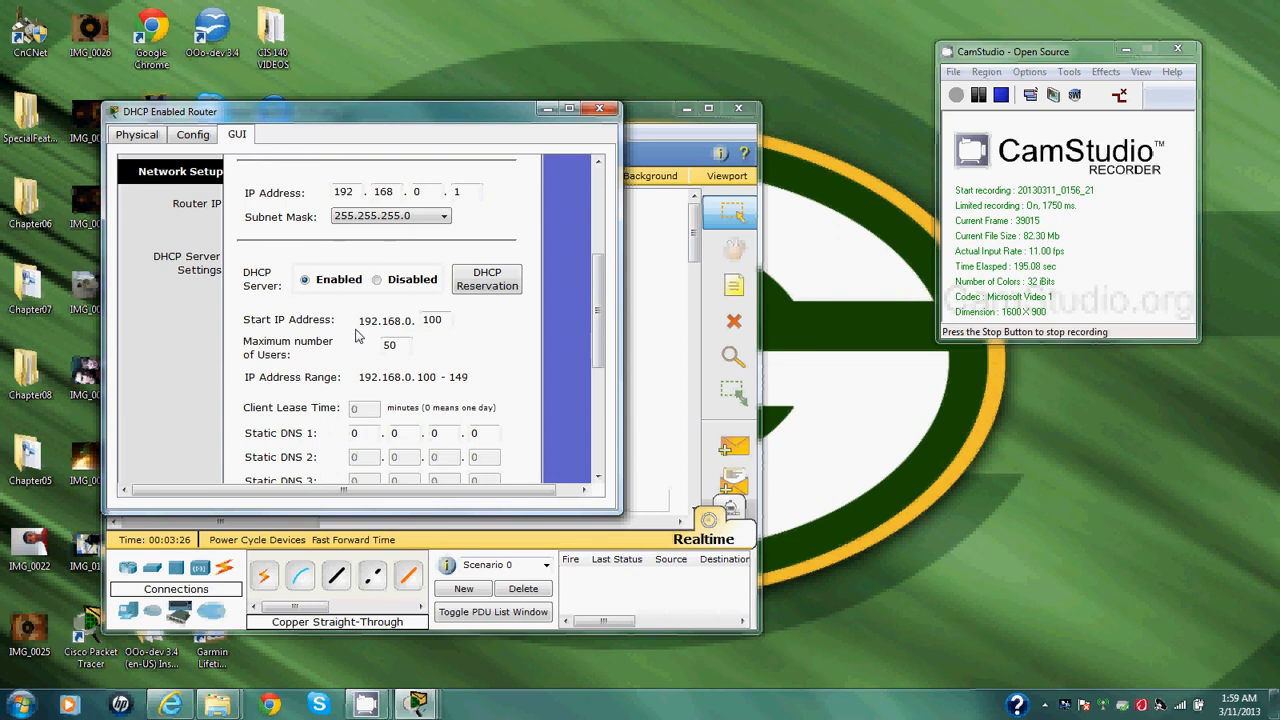
{"action": "scroll", "coordinate": [355, 336], "scroll_direction": "down", "scroll_amount": 6}
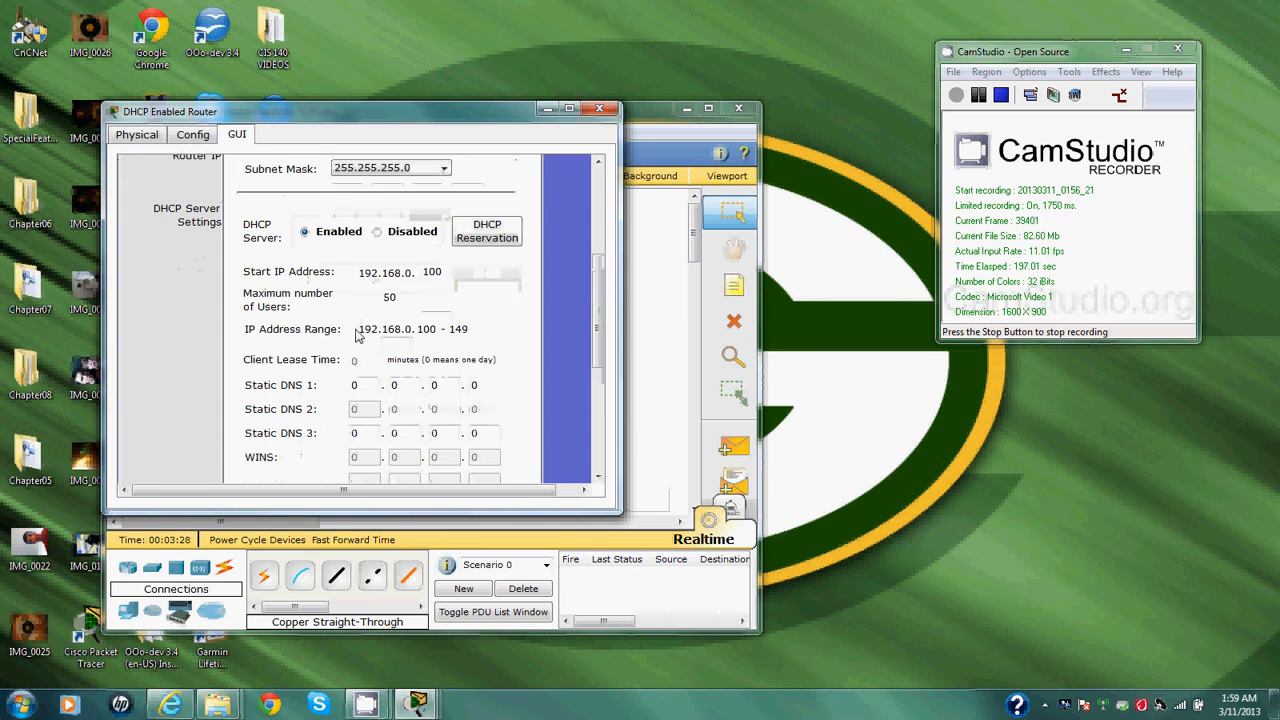
{"action": "scroll", "coordinate": [357, 336], "scroll_direction": "up", "scroll_amount": 7}
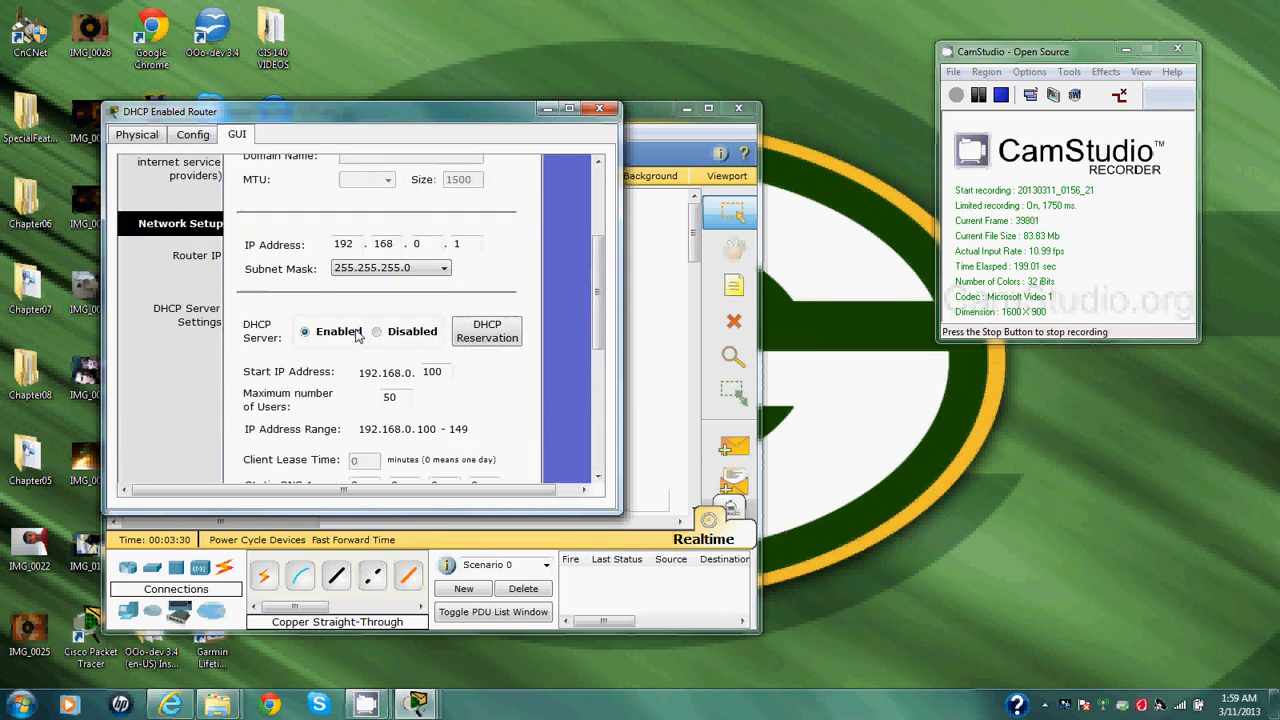
{"action": "scroll", "coordinate": [355, 336], "scroll_direction": "up", "scroll_amount": 4}
{"action": "scroll", "coordinate": [356, 330], "scroll_direction": "down", "scroll_amount": 3}
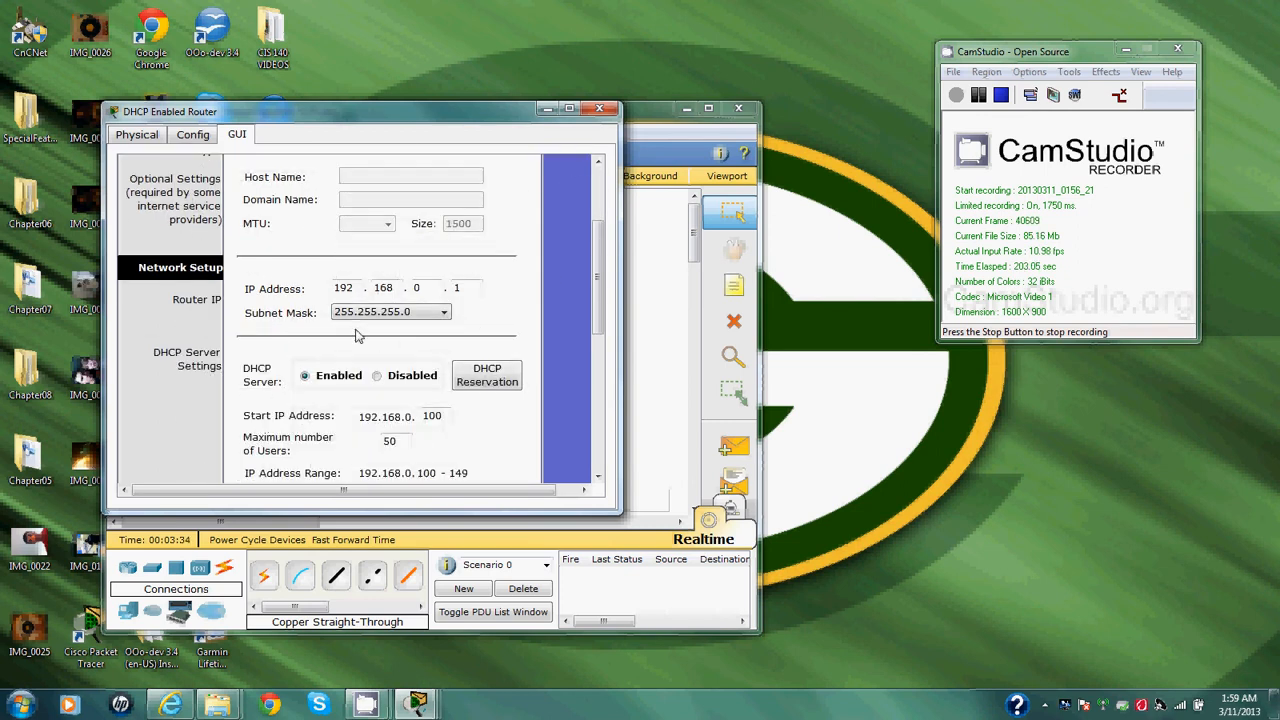
{"action": "scroll", "coordinate": [357, 336], "scroll_direction": "down", "scroll_amount": 1}
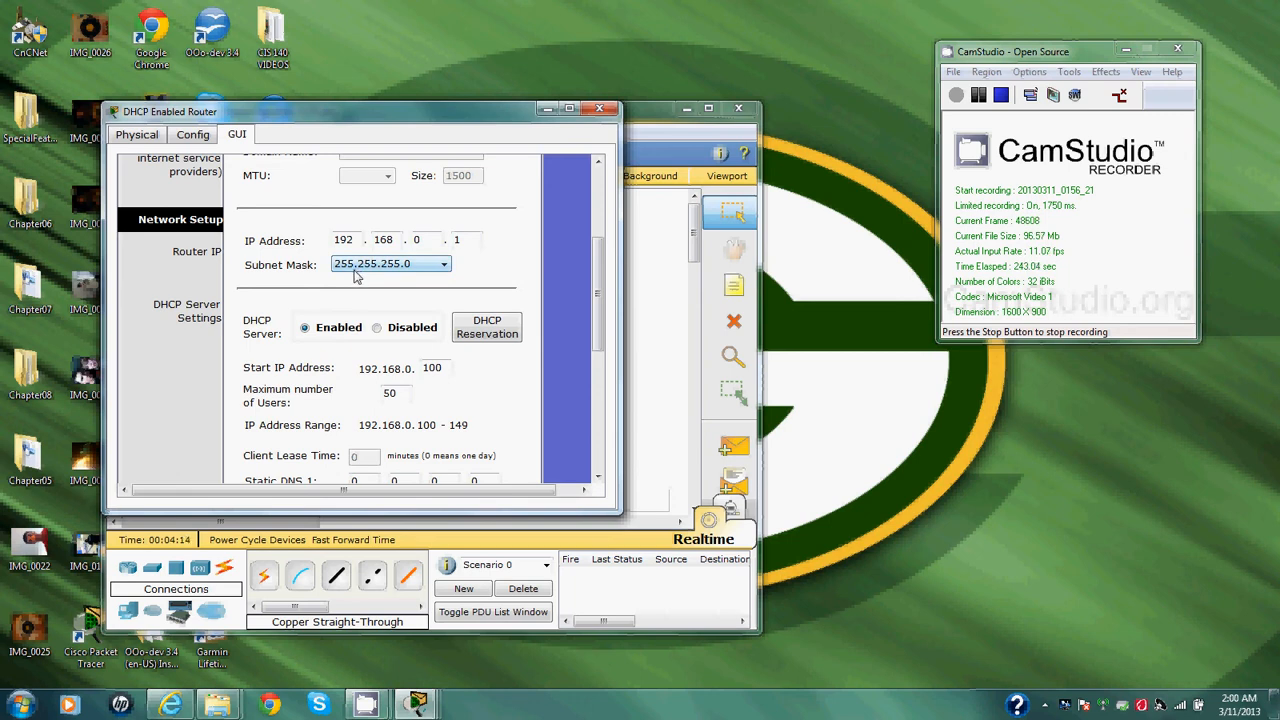
- Set the router's IP address to 192.168.5.1 and save the settings
{"action": "left_click", "coordinate": [426, 246]}
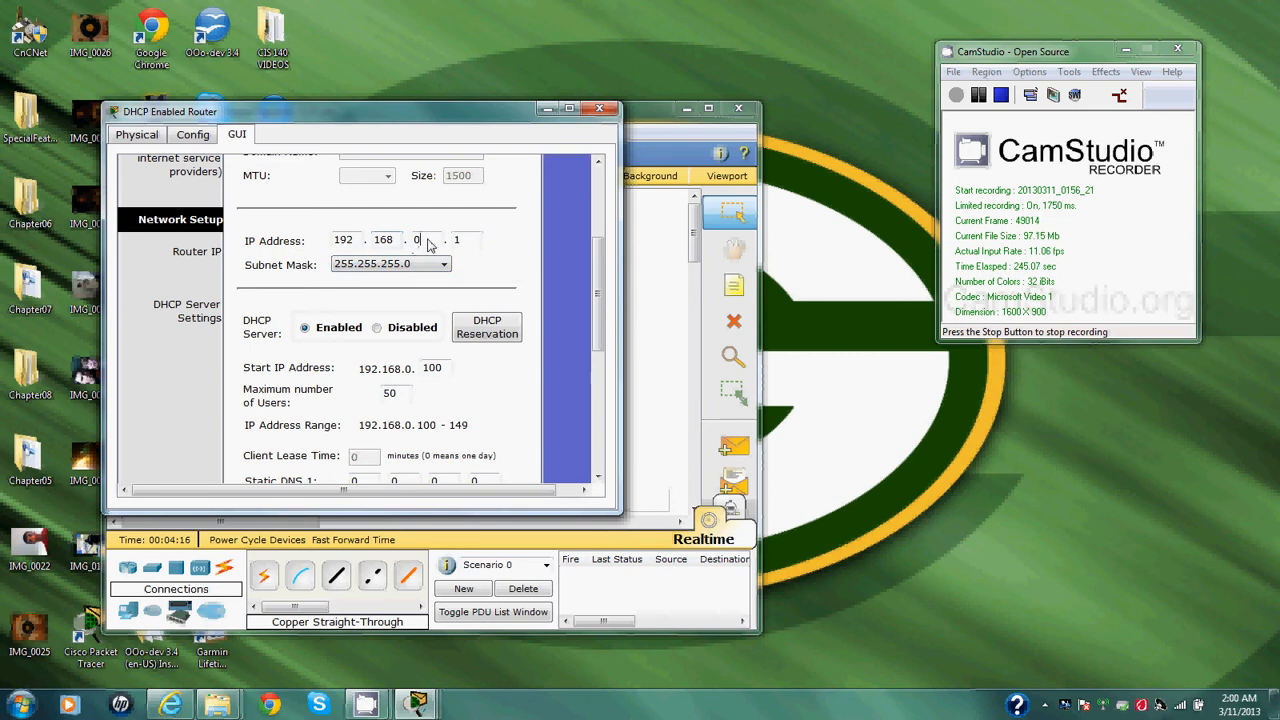
{"action": "key", "text": "BackSpace"}
{"action": "type", "text": "5"}
{"action": "scroll", "coordinate": [457, 448], "scroll_direction": "down", "scroll_amount": 5}
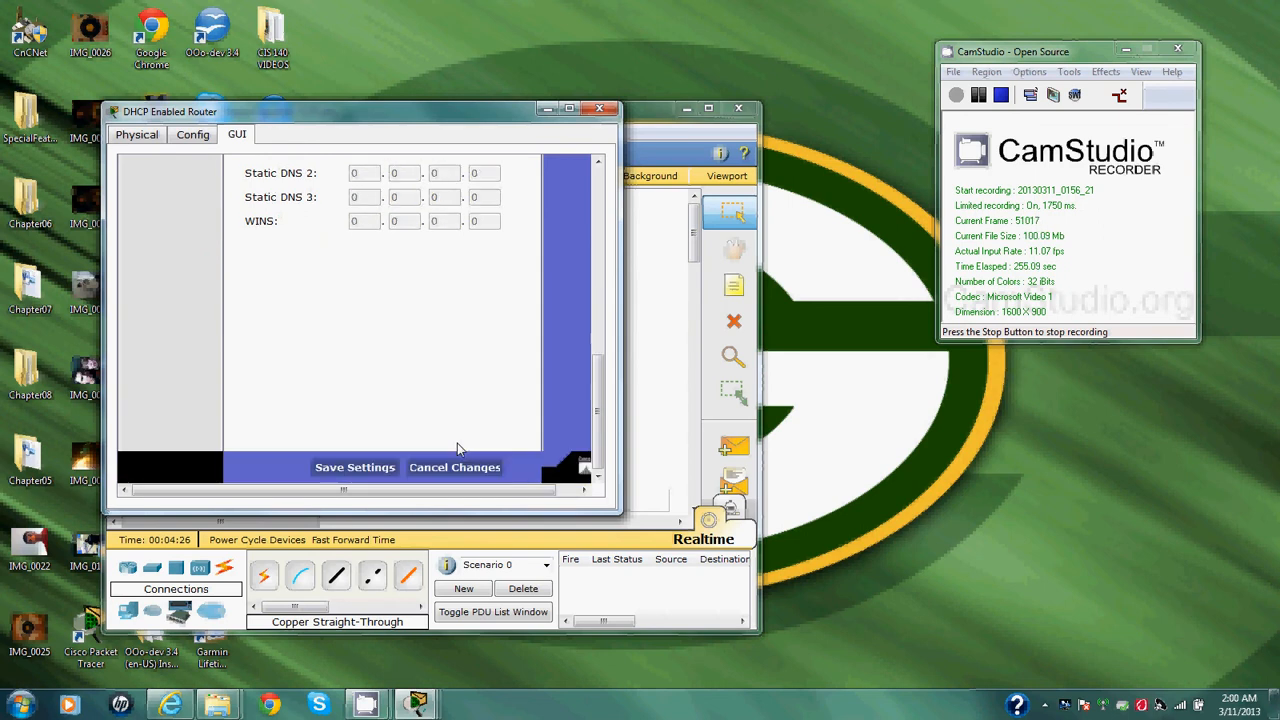
{"action": "left_click", "coordinate": [369, 467]}
{"action": "left_click", "coordinate": [352, 469]}
{"action": "scroll", "coordinate": [400, 364], "scroll_direction": "up", "scroll_amount": 10}
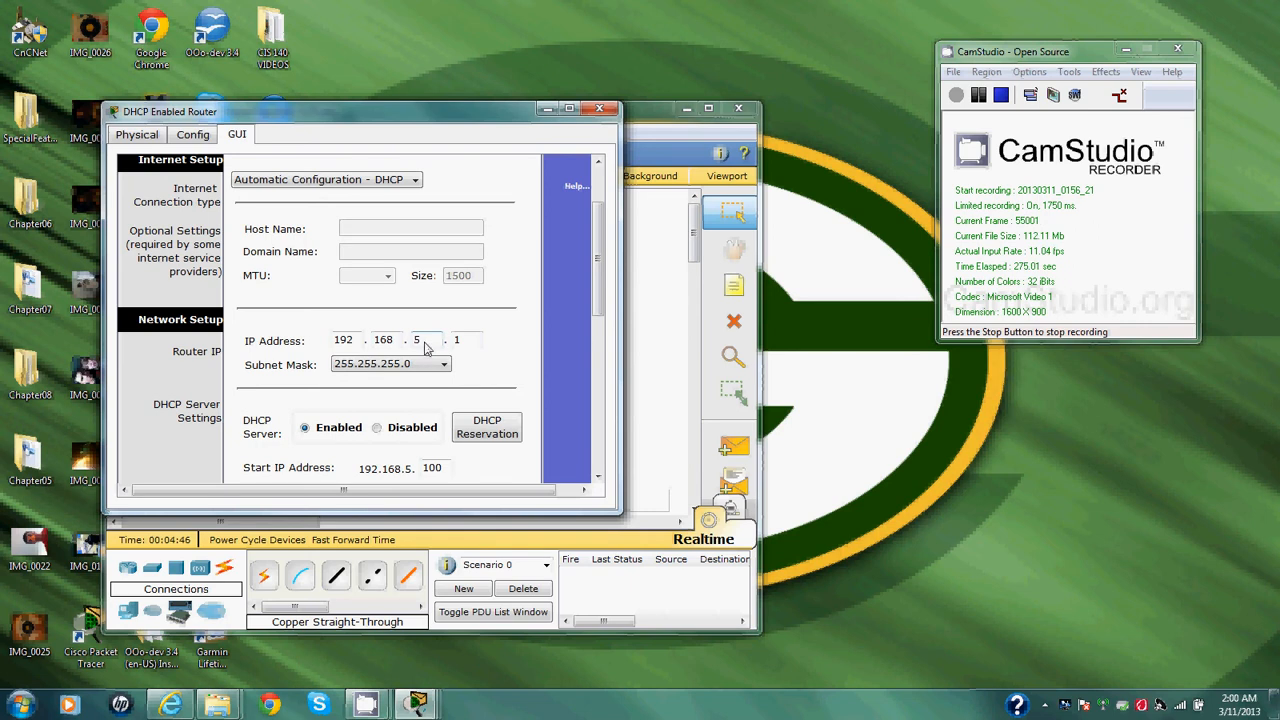
{"action": "double_click", "coordinate": [418, 341]}
{"action": "key", "text": "BackSpace"}
{"action": "type", "text": "5"}
- Set the DHCP server's start IP address to 192.168.5.25
{"action": "scroll", "coordinate": [388, 384], "scroll_direction": "down", "scroll_amount": 1}
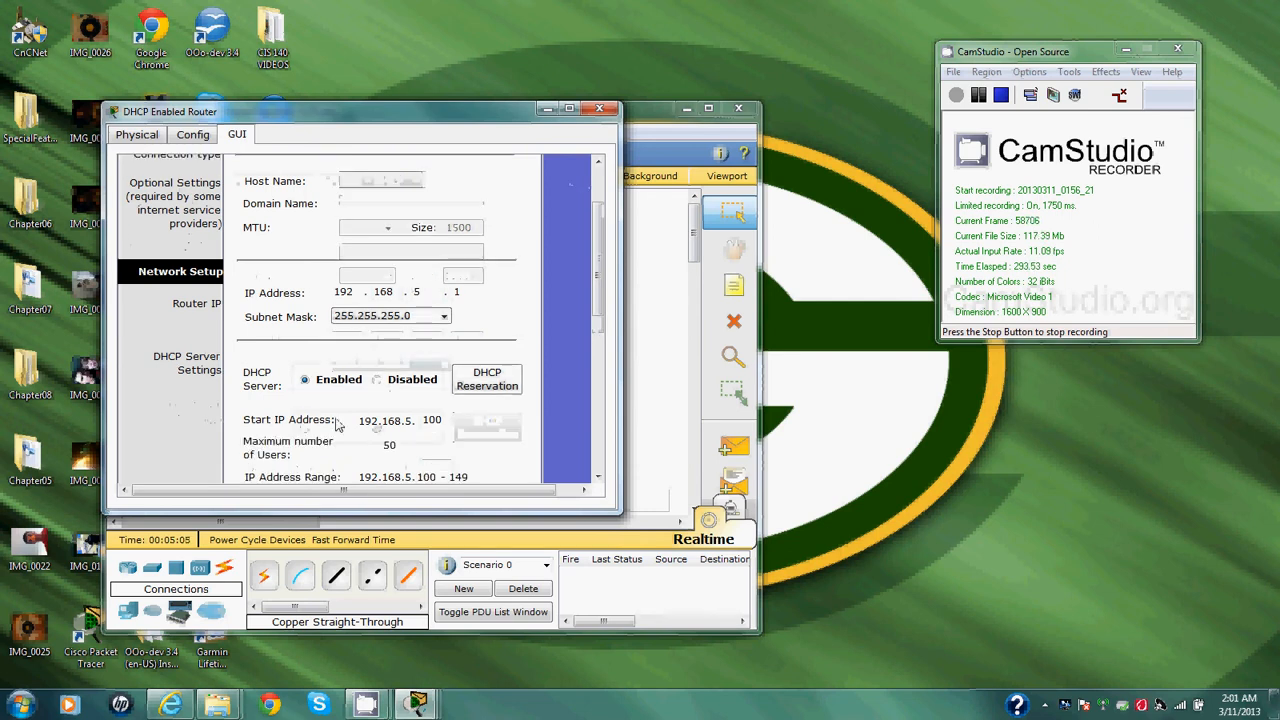
{"action": "left_click", "coordinate": [446, 419]}
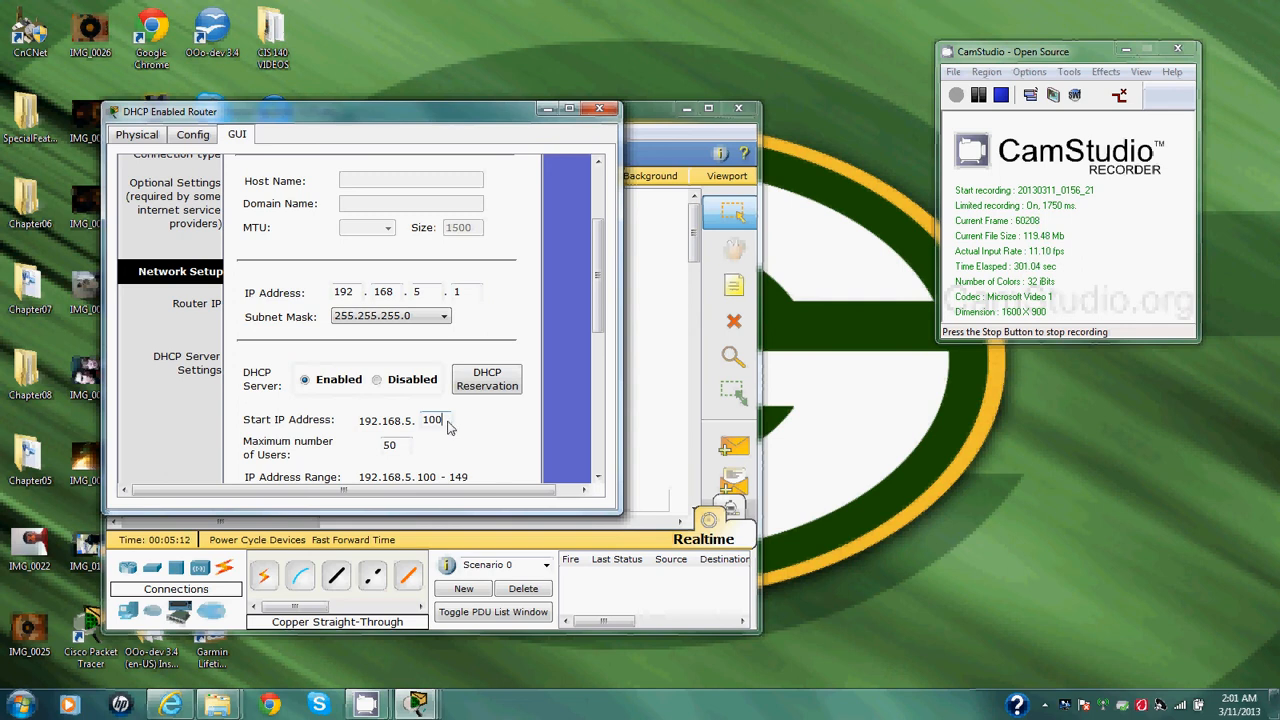
{"action": "key", "text": "BackSpace"}
{"action": "key", "text": "BackSpace"}
{"action": "key", "text": "BackSpace"}
{"action": "type", "text": "25"}
- Set the DHCP server's maximum number of users to 75 and save the router settings
{"action": "left_click", "coordinate": [398, 453]}
{"action": "key", "text": "BackSpace"}
{"action": "key", "text": "BackSpace"}
{"action": "type", "text": "7"}
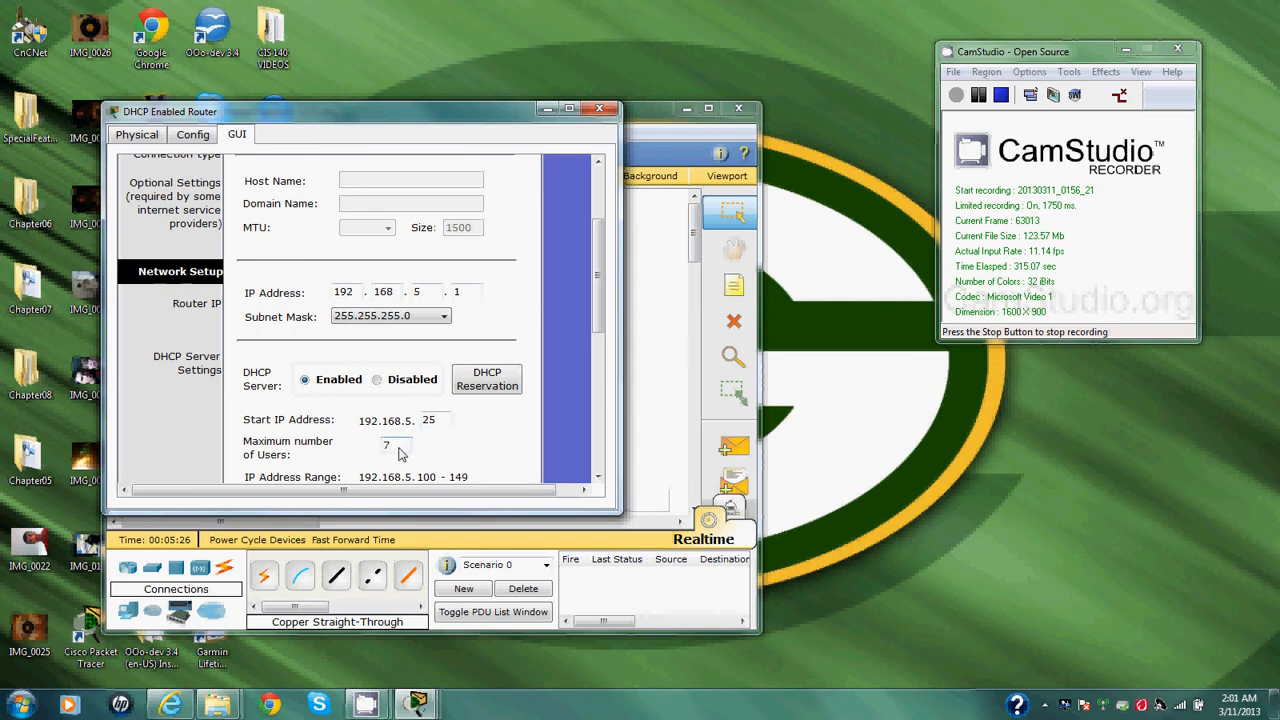
{"action": "type", "text": "5"}
{"action": "scroll", "coordinate": [392, 434], "scroll_direction": "down", "scroll_amount": 5}
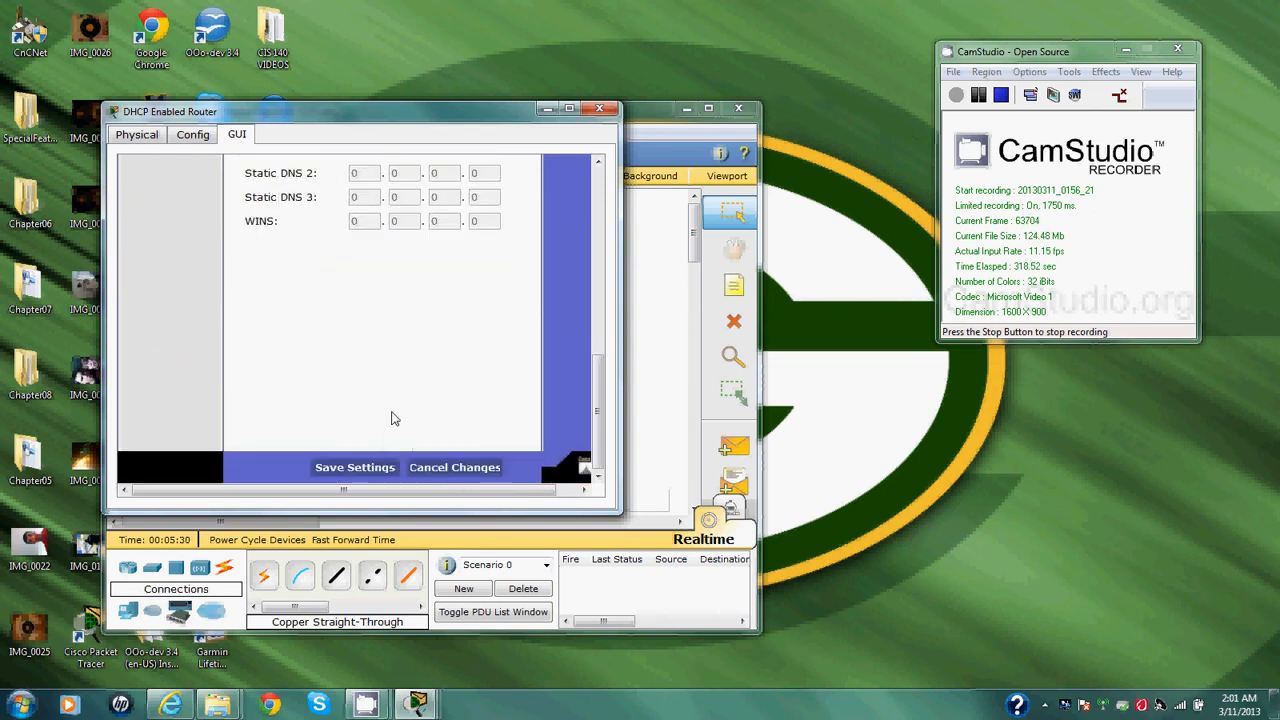
{"action": "left_click", "coordinate": [376, 466]}
{"action": "scroll", "coordinate": [410, 368], "scroll_direction": "up", "scroll_amount": 5}
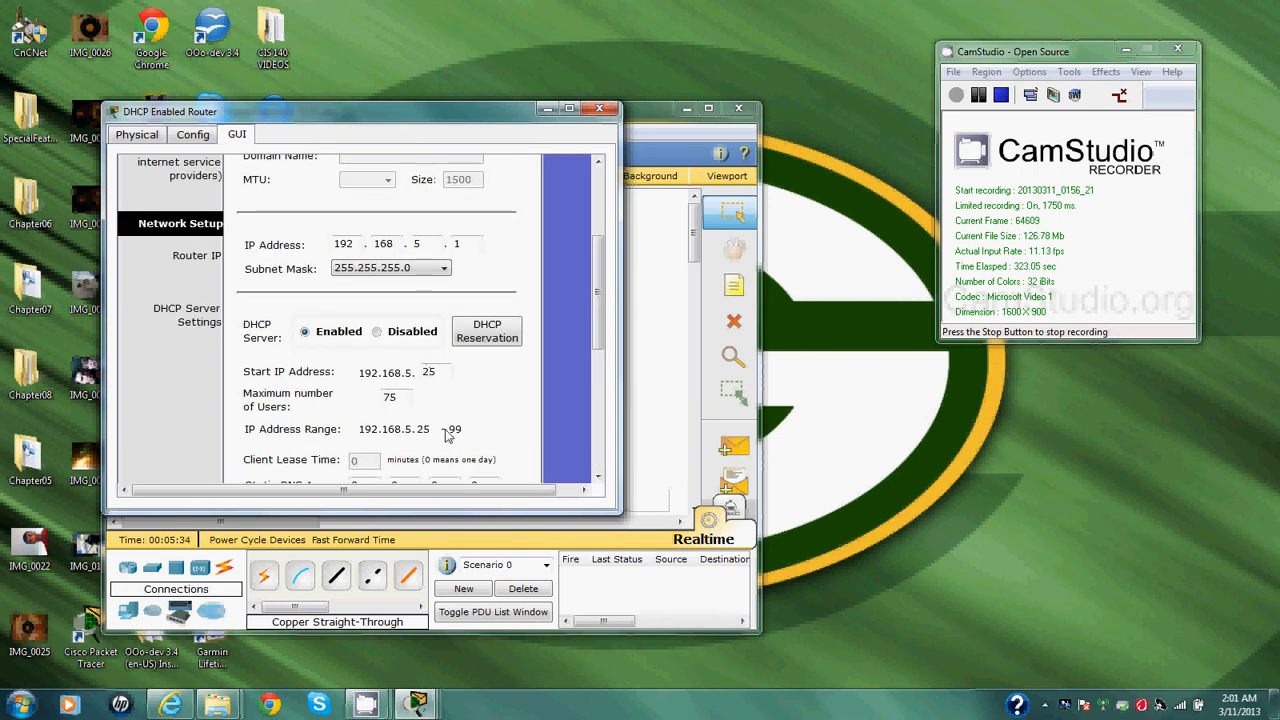
{"action": "scroll", "coordinate": [448, 436], "scroll_direction": "down", "scroll_amount": 5}
{"action": "left_click", "coordinate": [384, 470]}
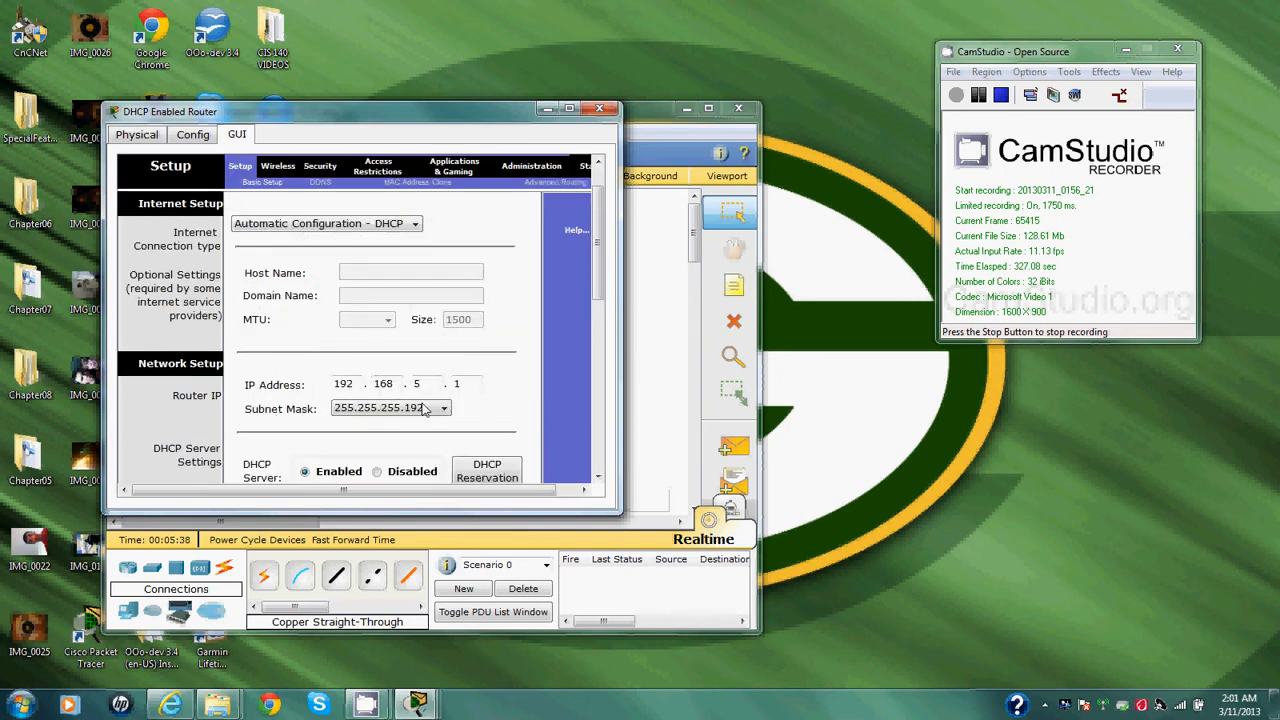
- Review the router's network, DHCP server and internet connection type settings, and close its configuration window
{"action": "scroll", "coordinate": [486, 421], "scroll_direction": "down", "scroll_amount": 4}
{"action": "scroll", "coordinate": [486, 421], "scroll_direction": "up", "scroll_amount": 5}
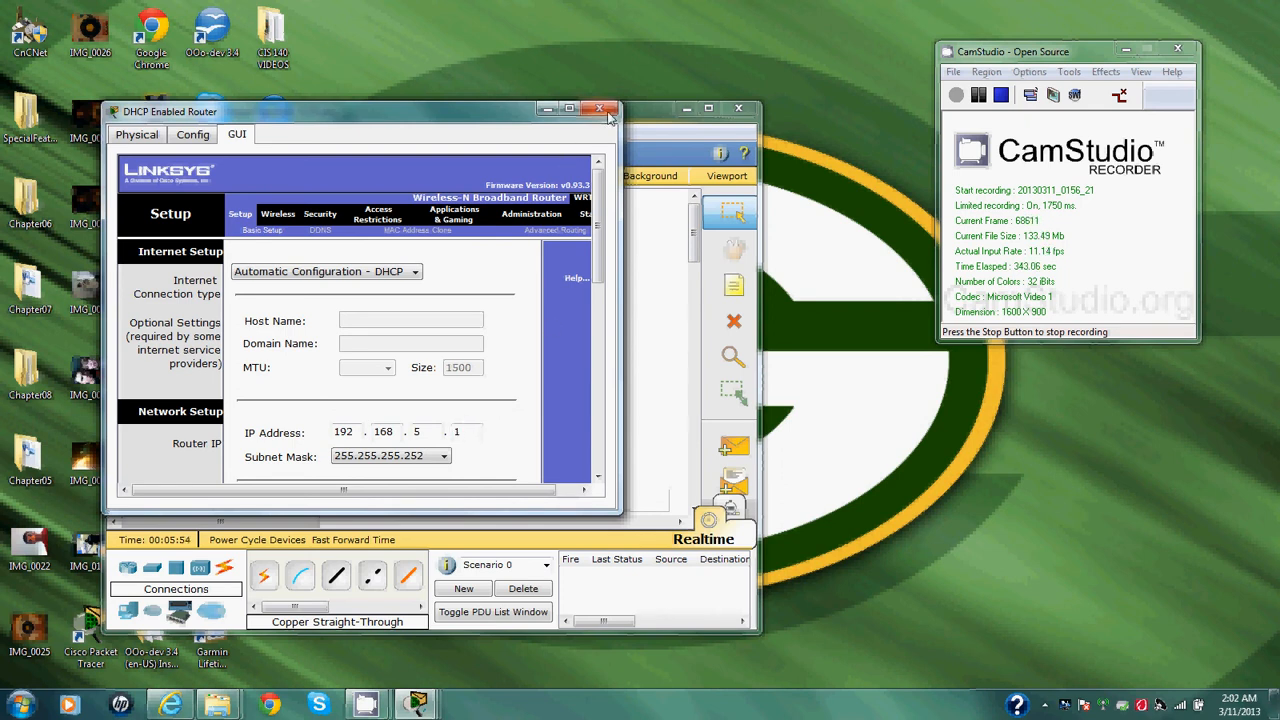
{"action": "scroll", "coordinate": [395, 404], "scroll_direction": "down", "scroll_amount": 3}
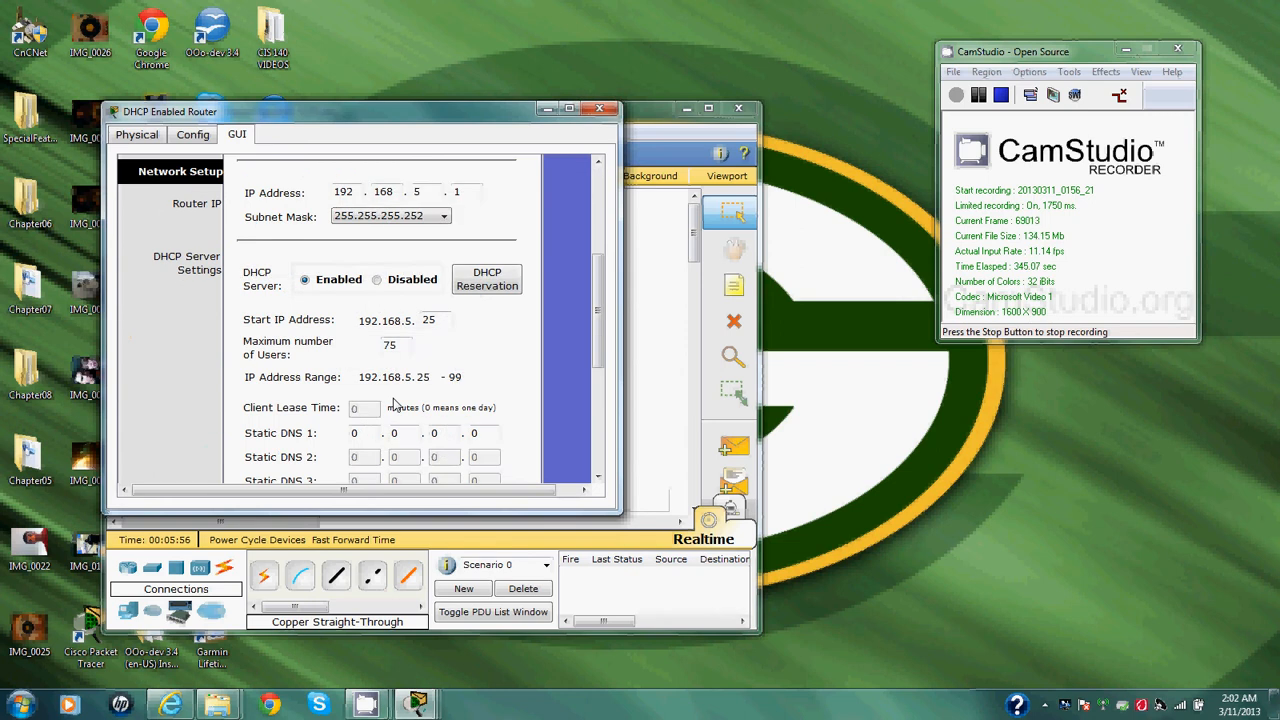
{"action": "scroll", "coordinate": [394, 402], "scroll_direction": "down", "scroll_amount": 3}
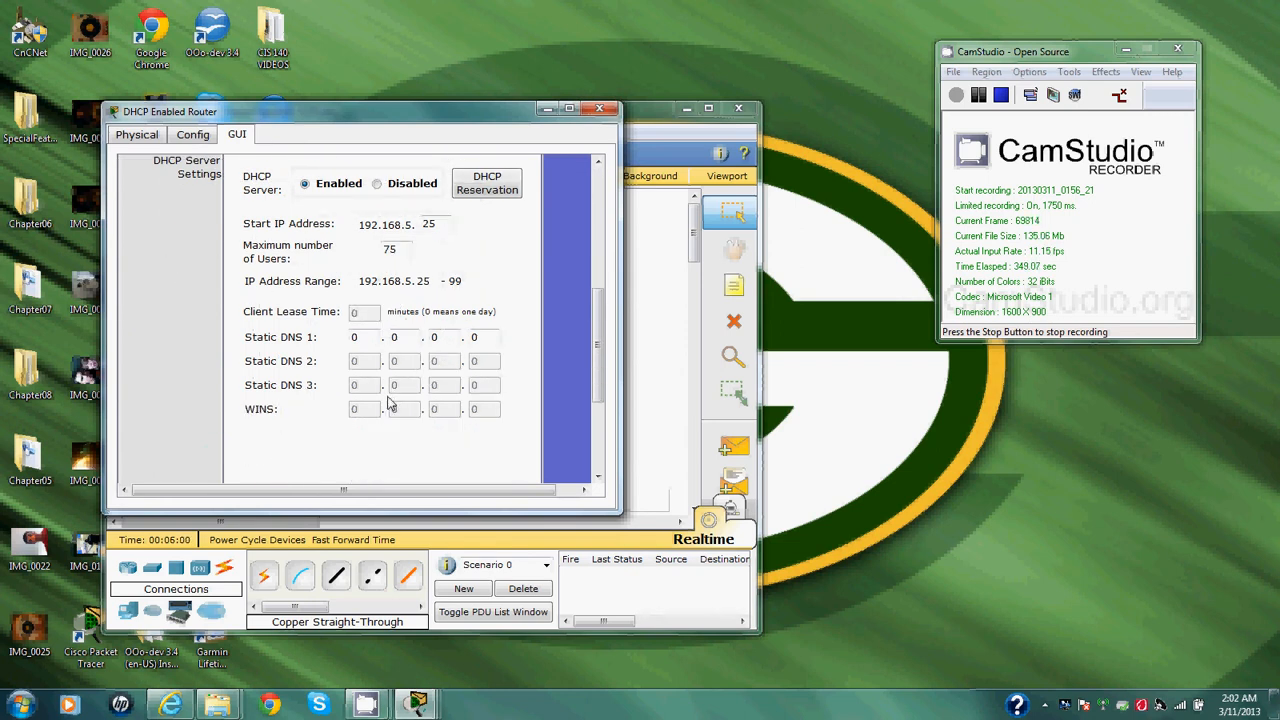
{"action": "scroll", "coordinate": [390, 404], "scroll_direction": "down", "scroll_amount": 3}
{"action": "scroll", "coordinate": [390, 404], "scroll_direction": "up", "scroll_amount": 6}
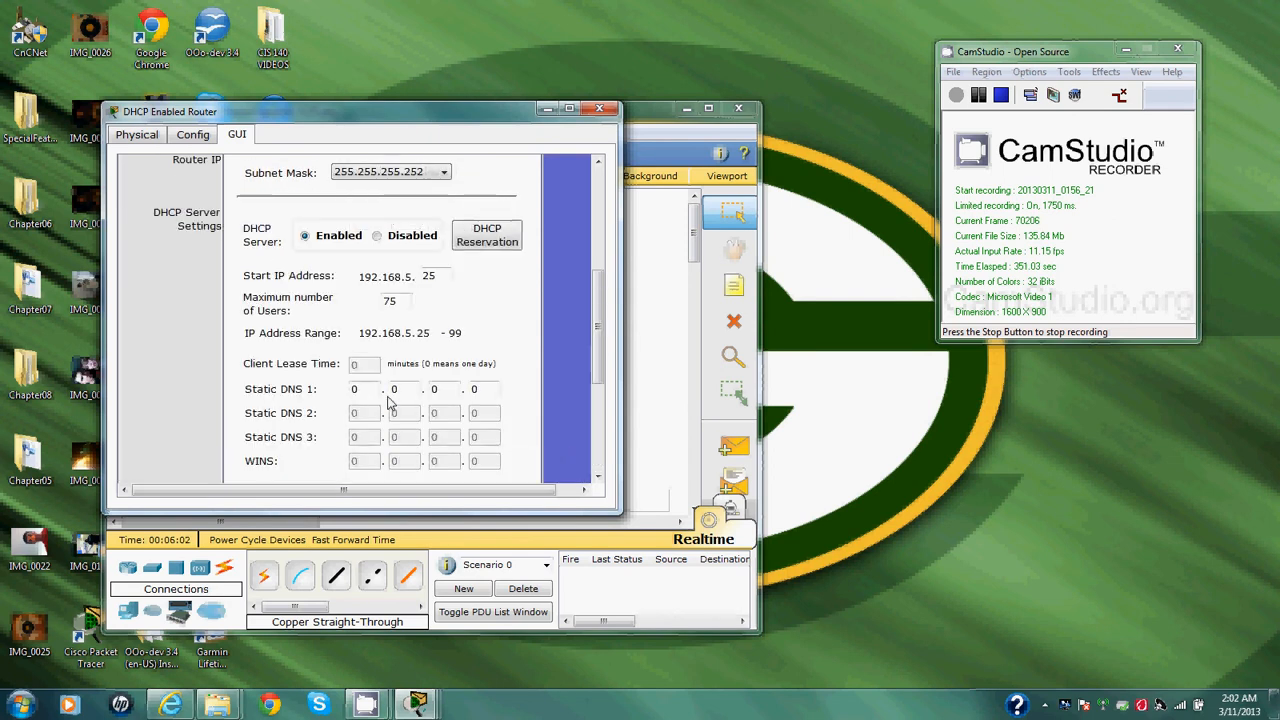
{"action": "scroll", "coordinate": [390, 402], "scroll_direction": "up", "scroll_amount": 3}
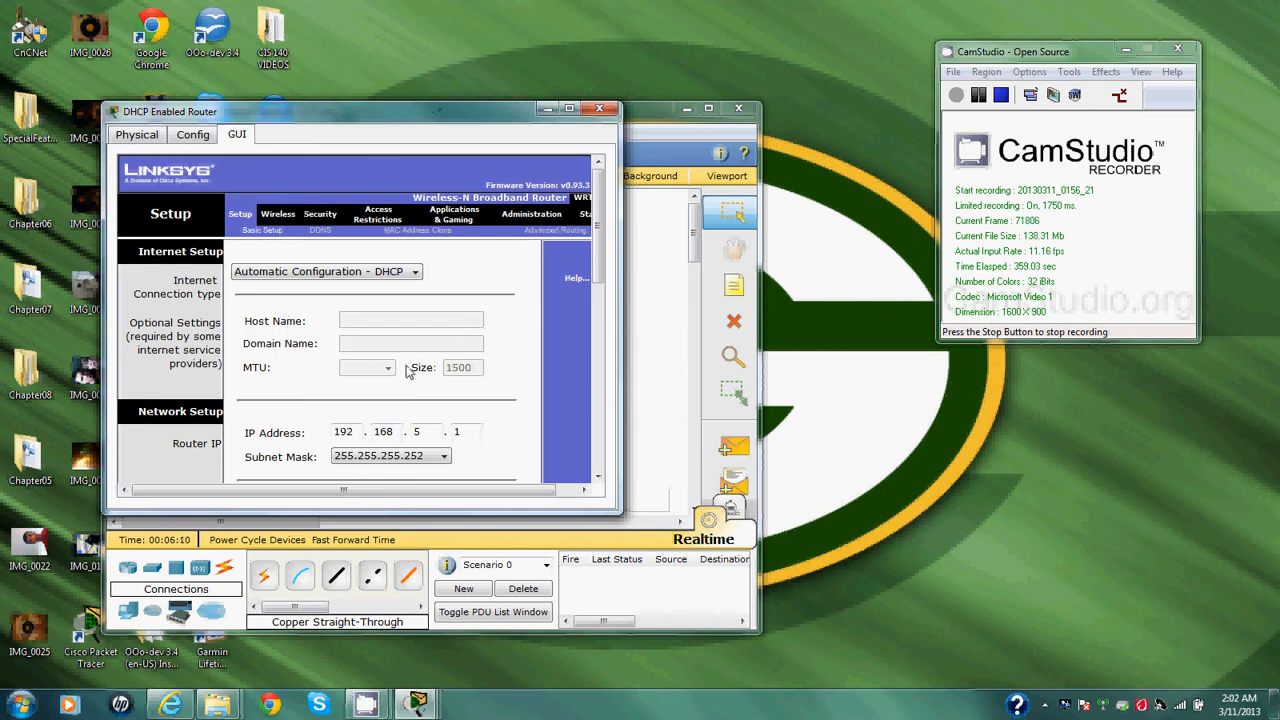
{"action": "left_click", "coordinate": [413, 274]}
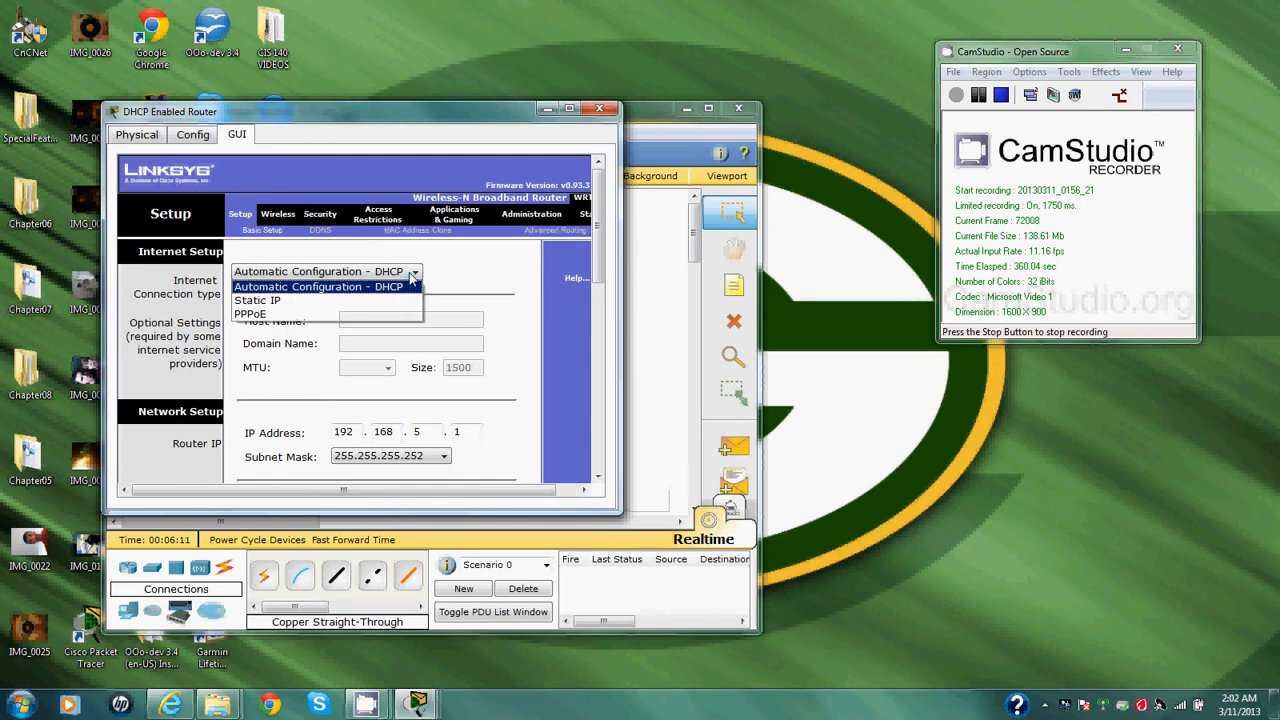
{"action": "left_click", "coordinate": [495, 292]}
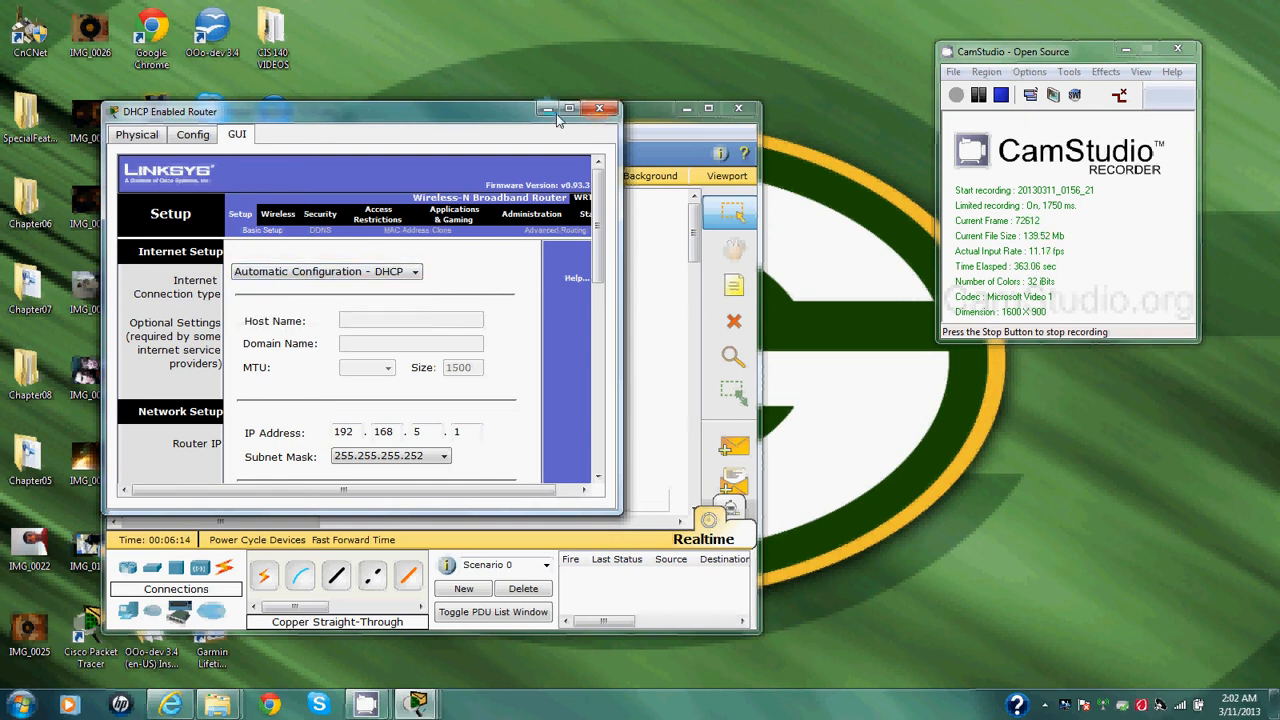
{"action": "left_click", "coordinate": [600, 112]}
- Switch PC0's gateway and DNS configuration to DHCP and check the IP configuration of its FastEthernet interface
{"action": "left_click", "coordinate": [295, 311]}
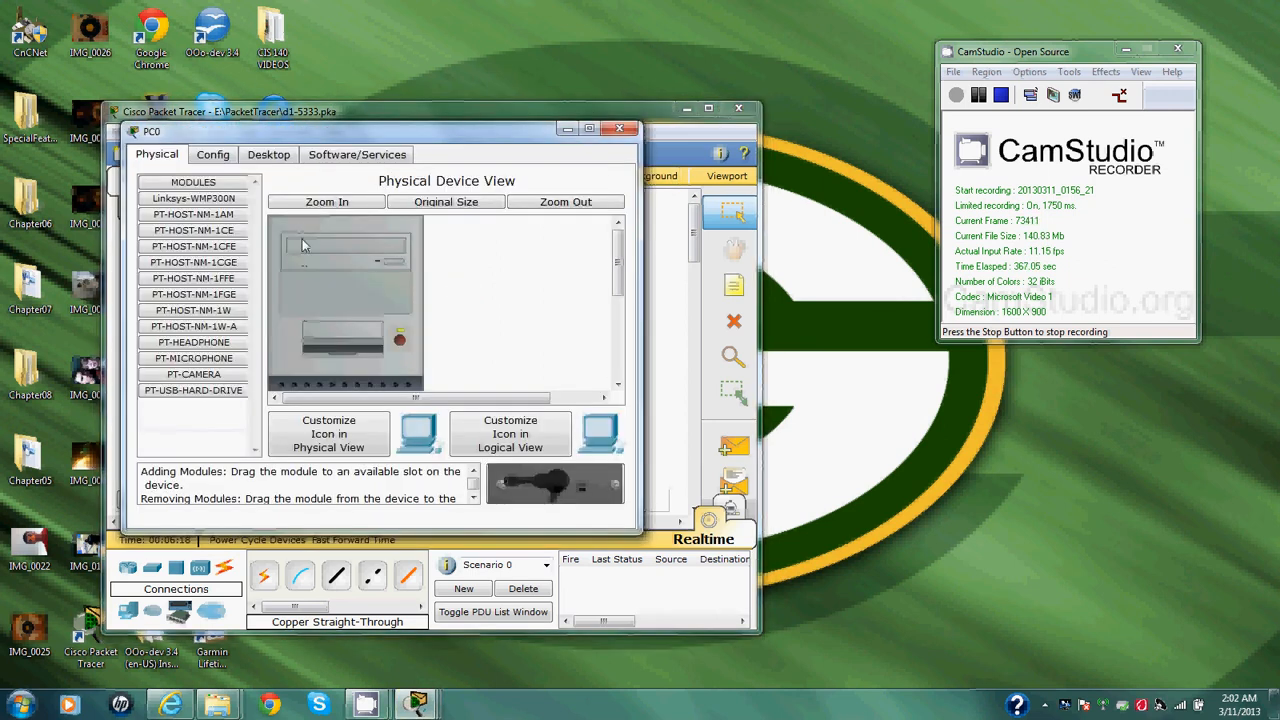
{"action": "left_click", "coordinate": [214, 158]}
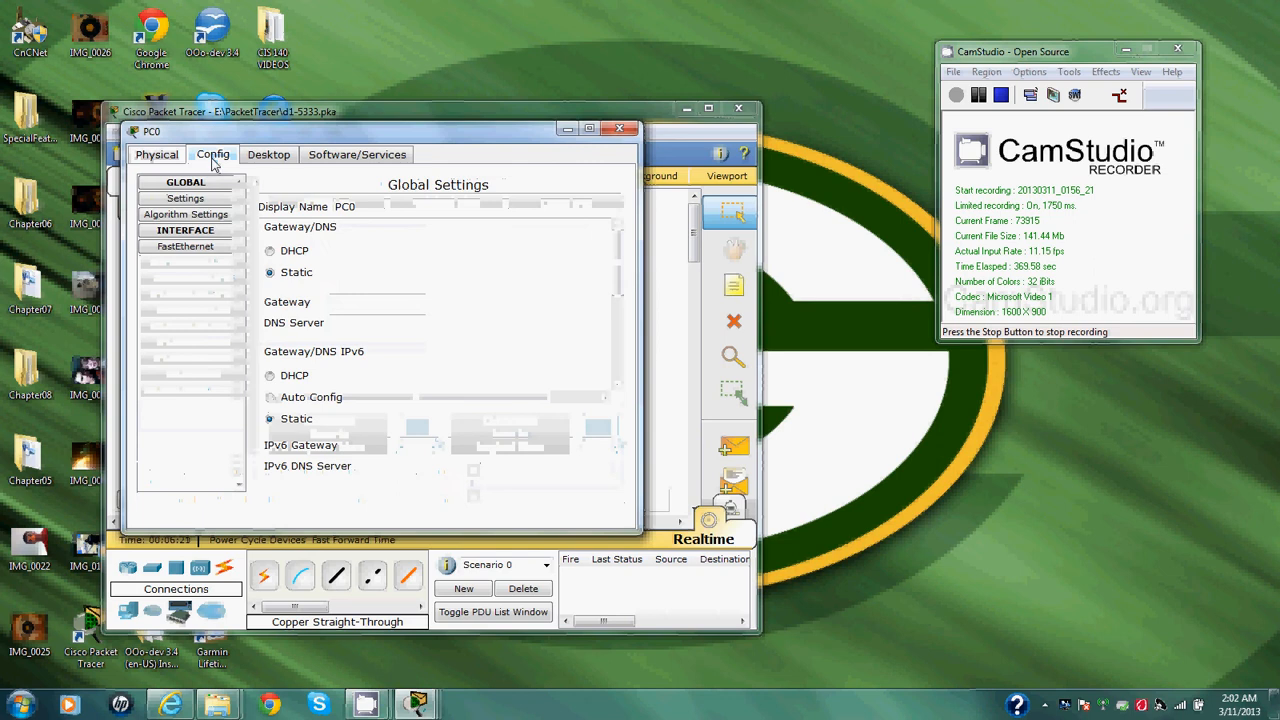
{"action": "left_click", "coordinate": [270, 251]}
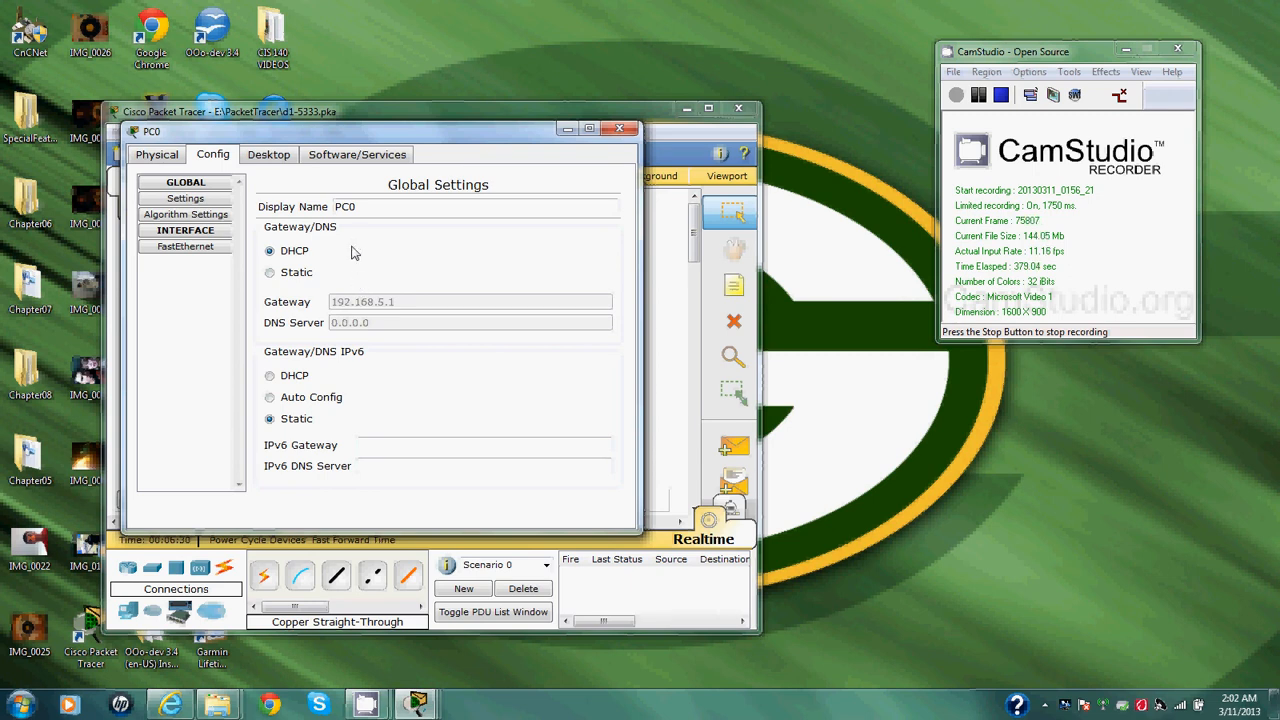
{"action": "left_click", "coordinate": [192, 248]}
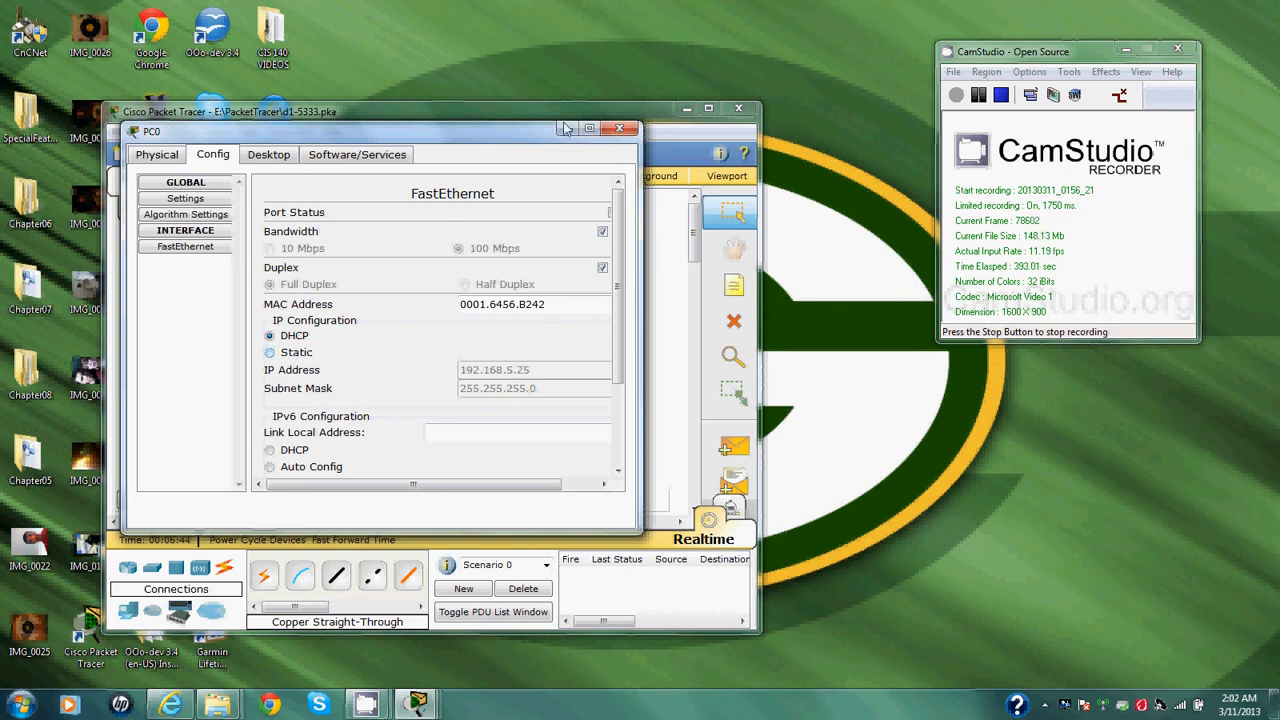
{"action": "left_click", "coordinate": [619, 128]}
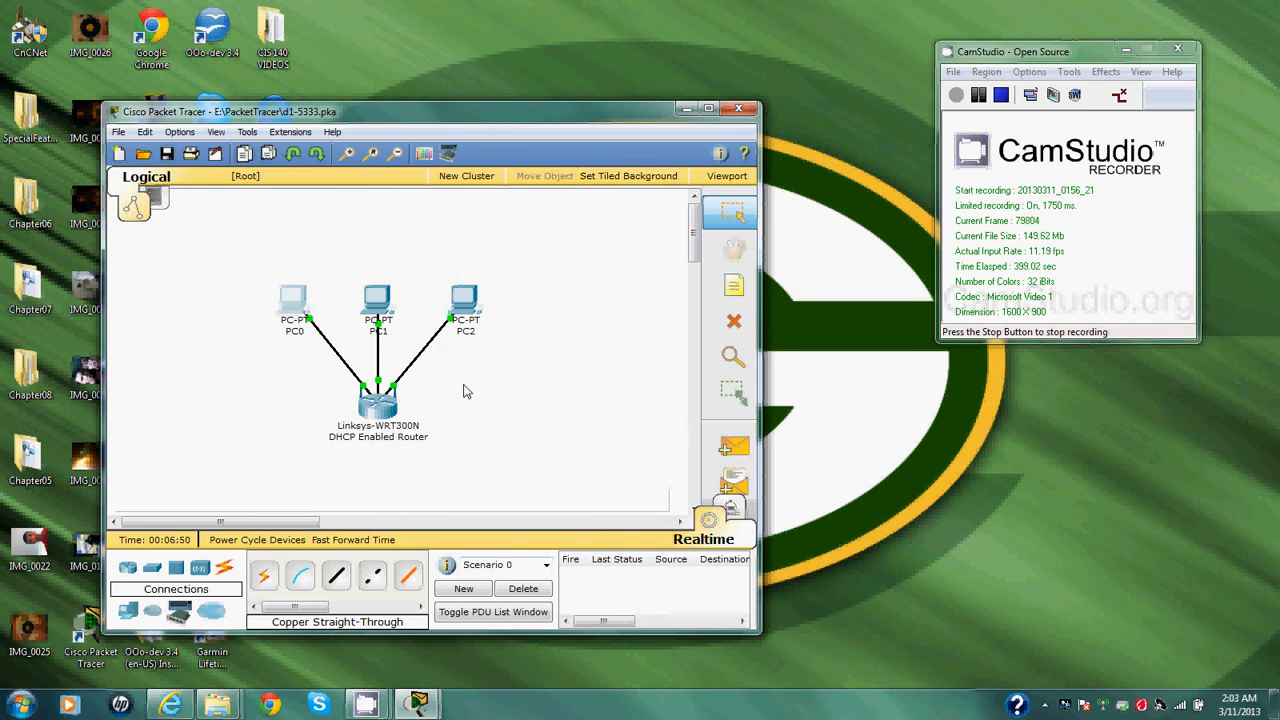
- Run ipconfig in PC1's Command Prompt to check its IP settings
{"action": "left_click", "coordinate": [380, 316]}
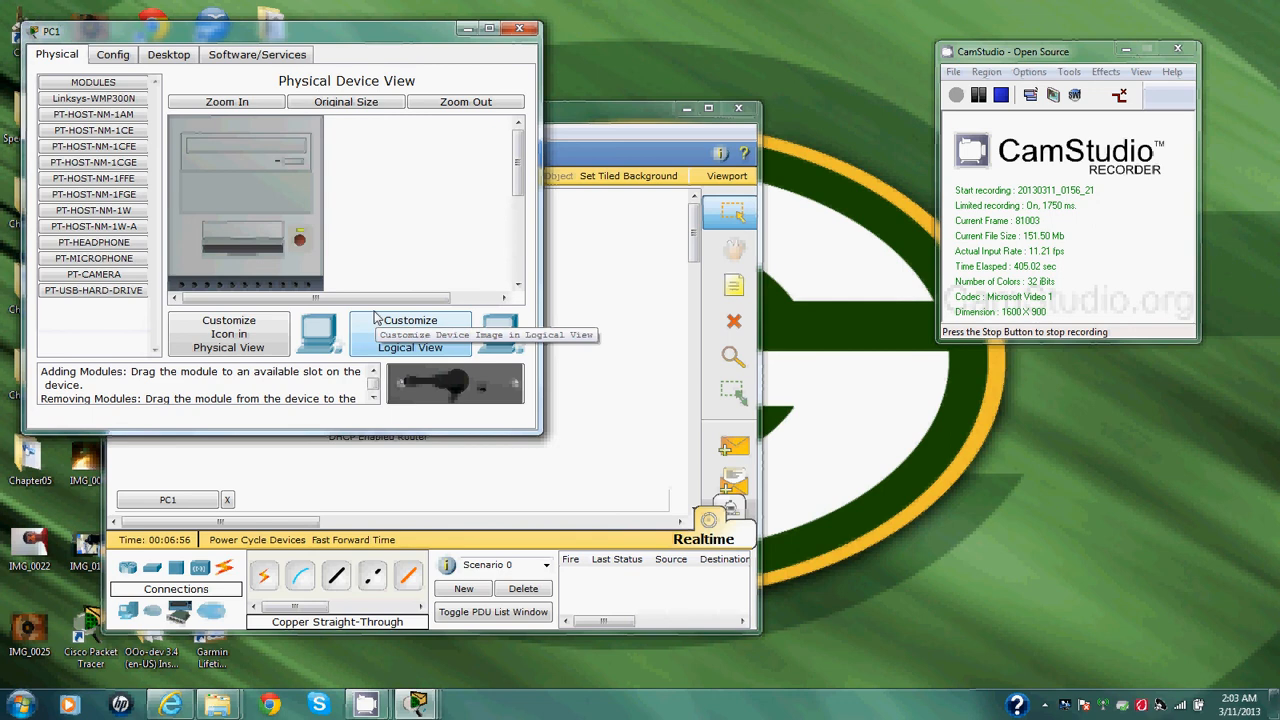
{"action": "left_click", "coordinate": [172, 62]}
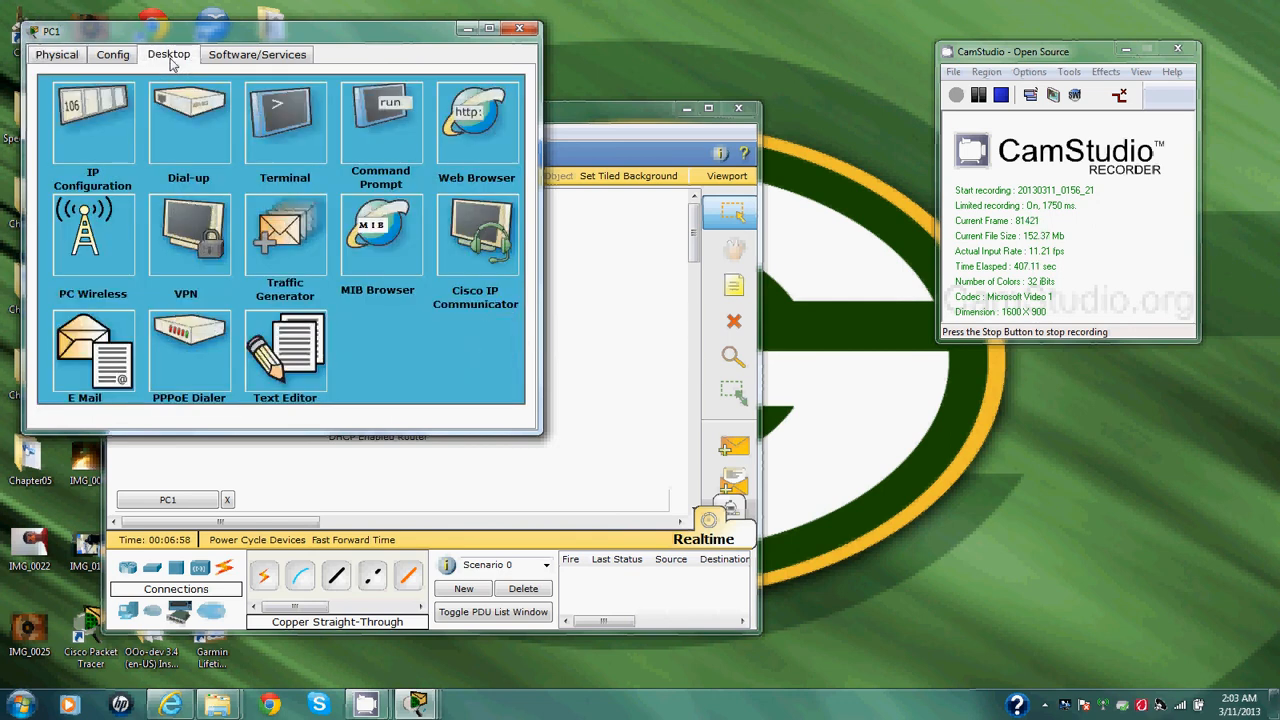
{"action": "left_click", "coordinate": [393, 155]}
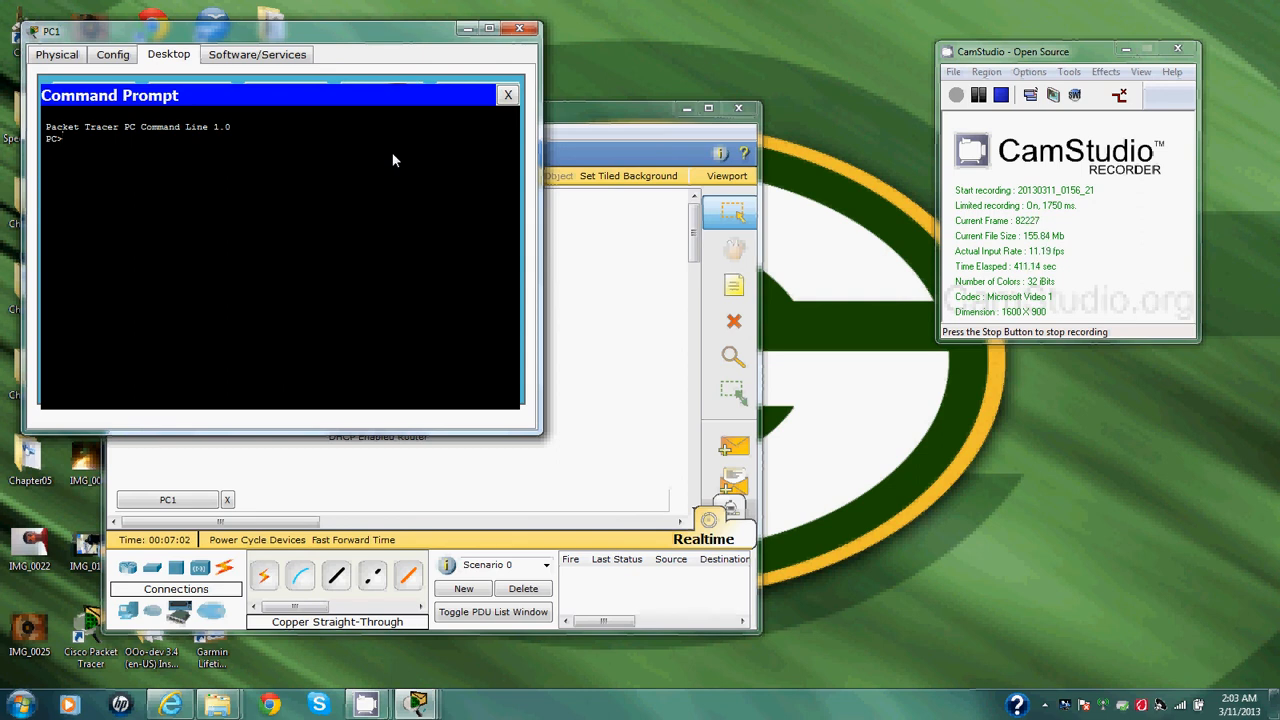
{"action": "type", "text": "ipconfi"}
{"action": "type", "text": "g"}
{"action": "key", "text": "Return"}
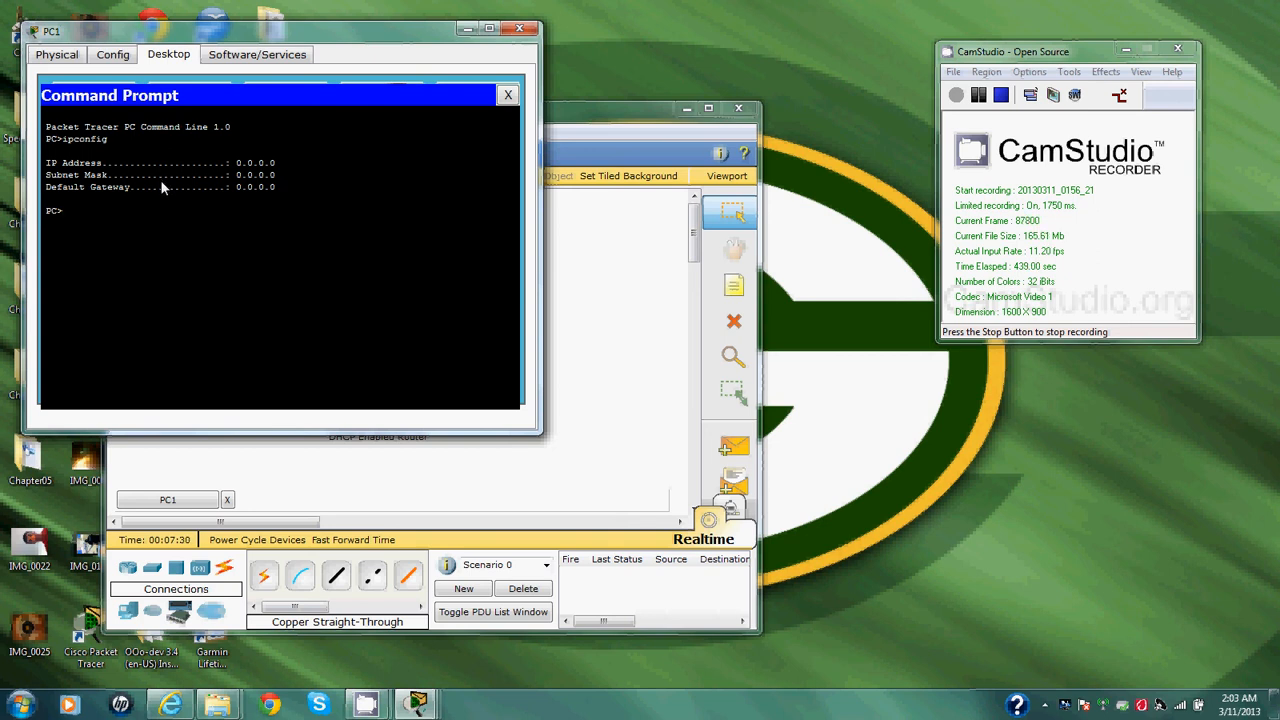
- Switch PC1's gateway and DNS configuration to DHCP and check the IP configuration of its FastEthernet interface
{"action": "left_click", "coordinate": [133, 55]}
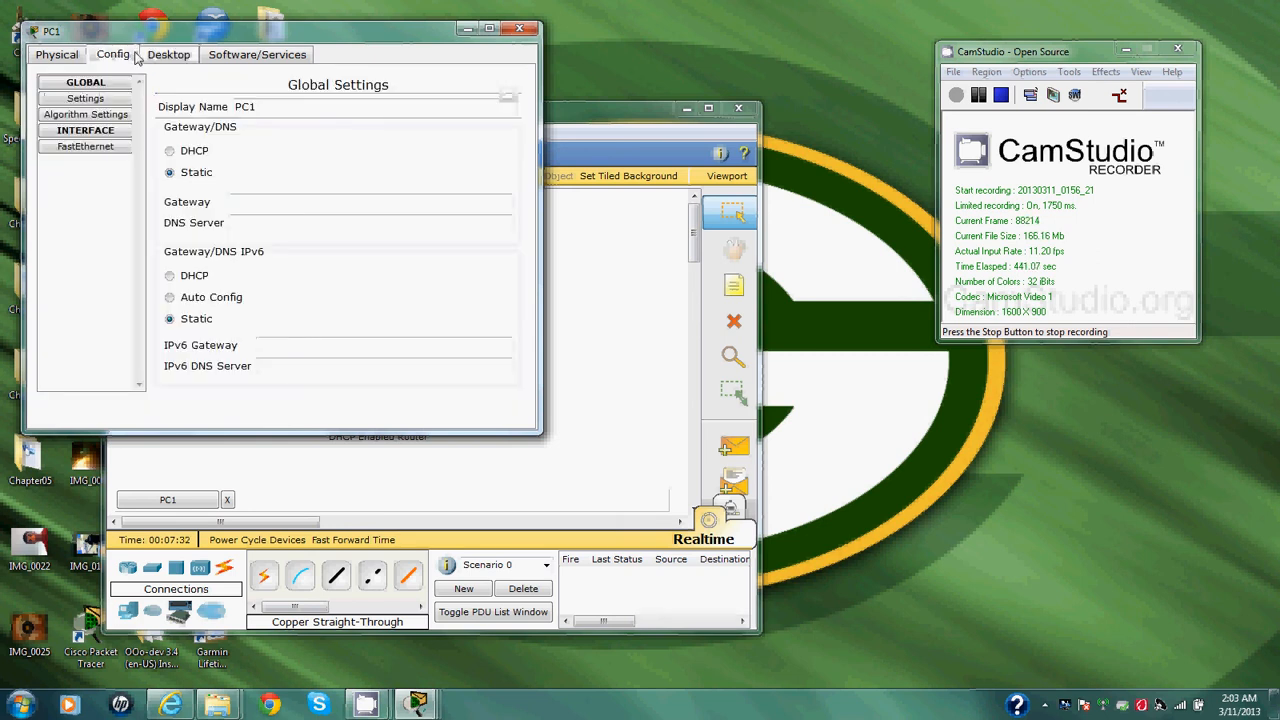
{"action": "left_click", "coordinate": [169, 150]}
{"action": "left_click", "coordinate": [118, 148]}
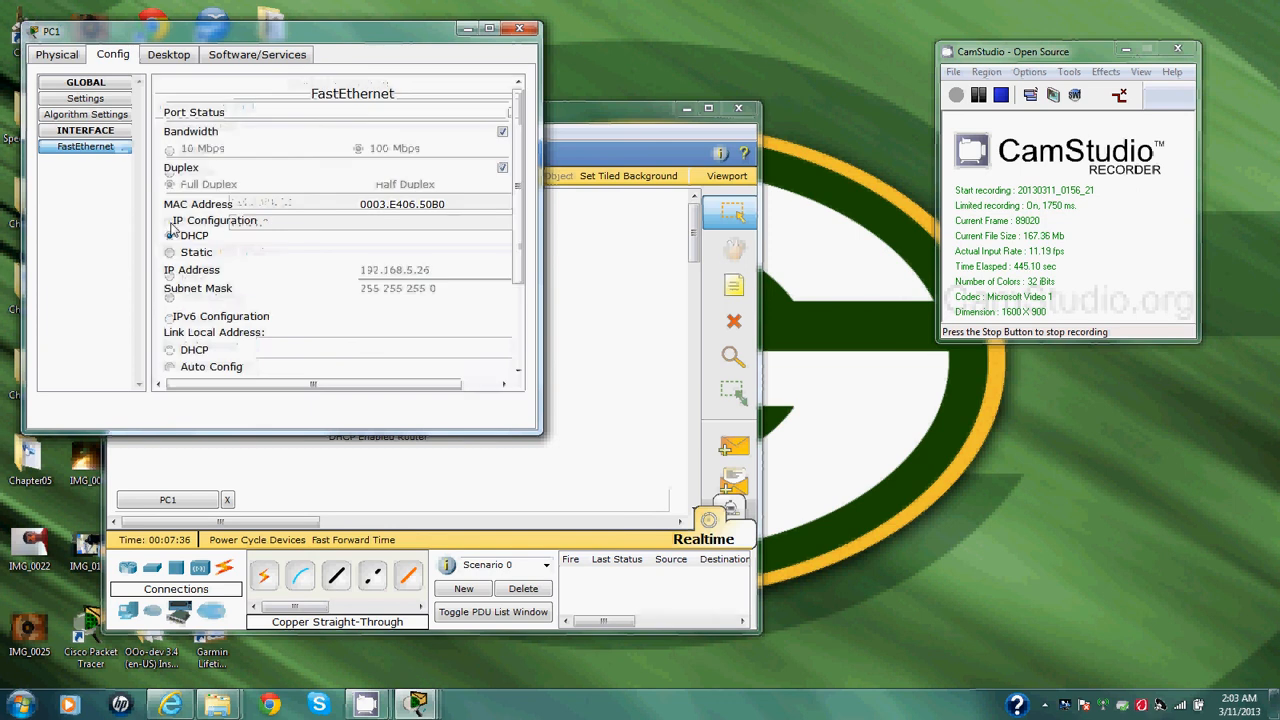
{"action": "left_click", "coordinate": [519, 28]}
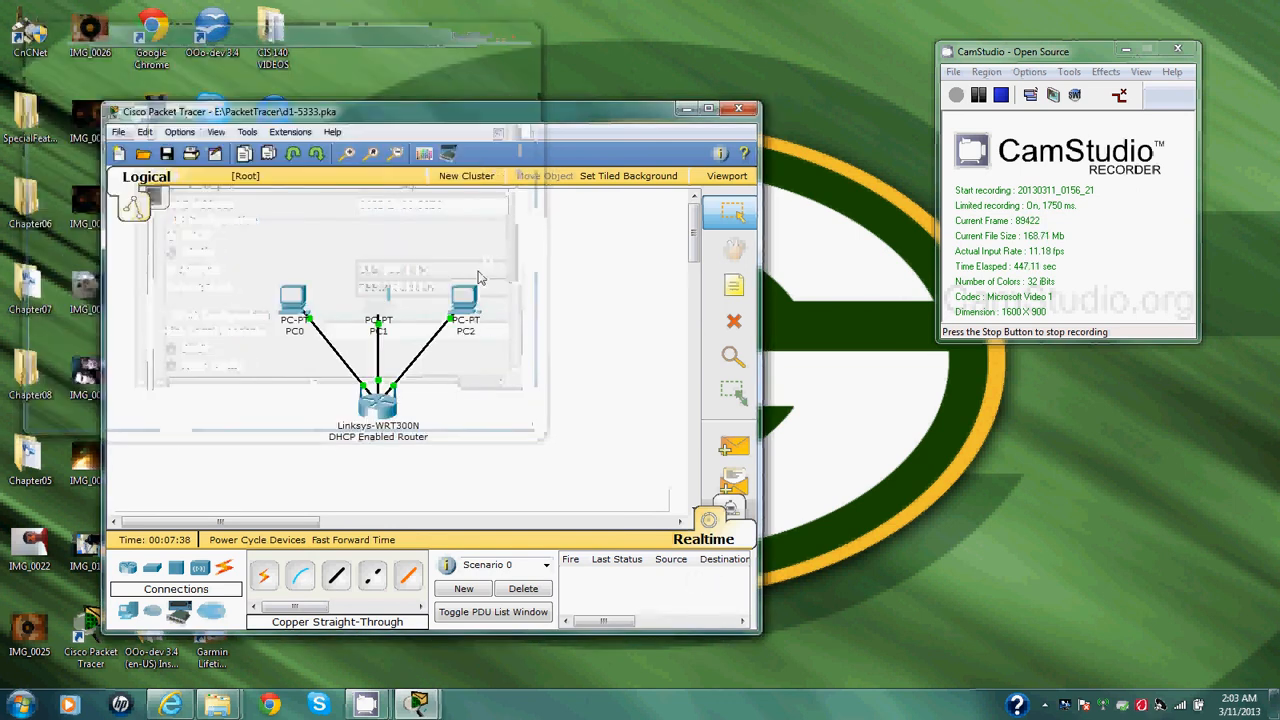
- Switch PC2's gateway and DNS configuration to DHCP and check the IP configuration of its FastEthernet interface
{"action": "left_click", "coordinate": [470, 320]}
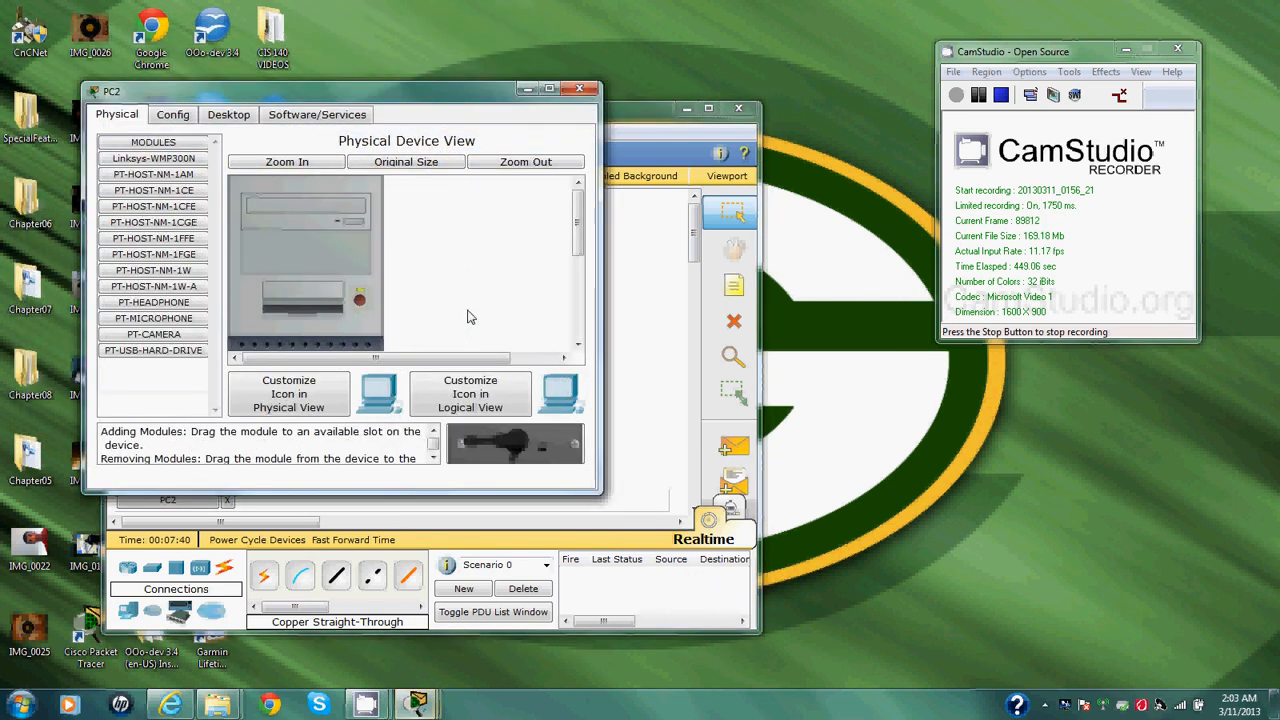
{"action": "left_click", "coordinate": [180, 120]}
{"action": "left_click", "coordinate": [231, 211]}
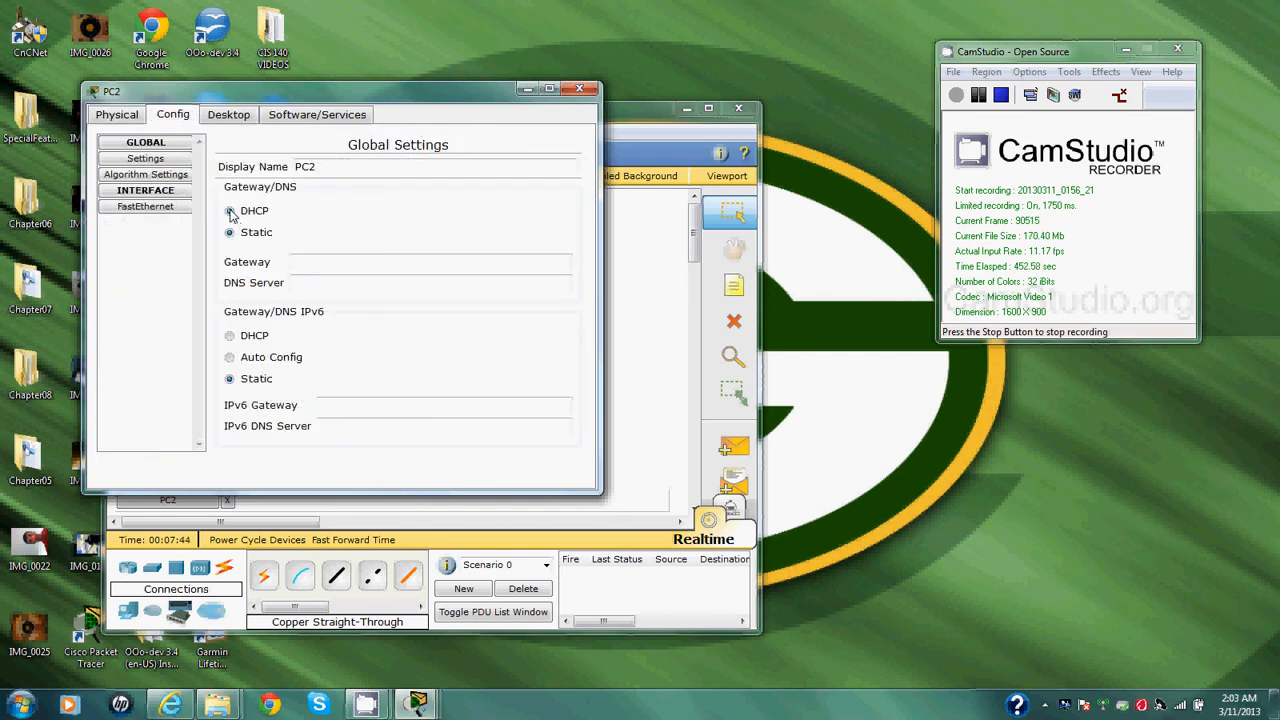
{"action": "left_click", "coordinate": [150, 206]}
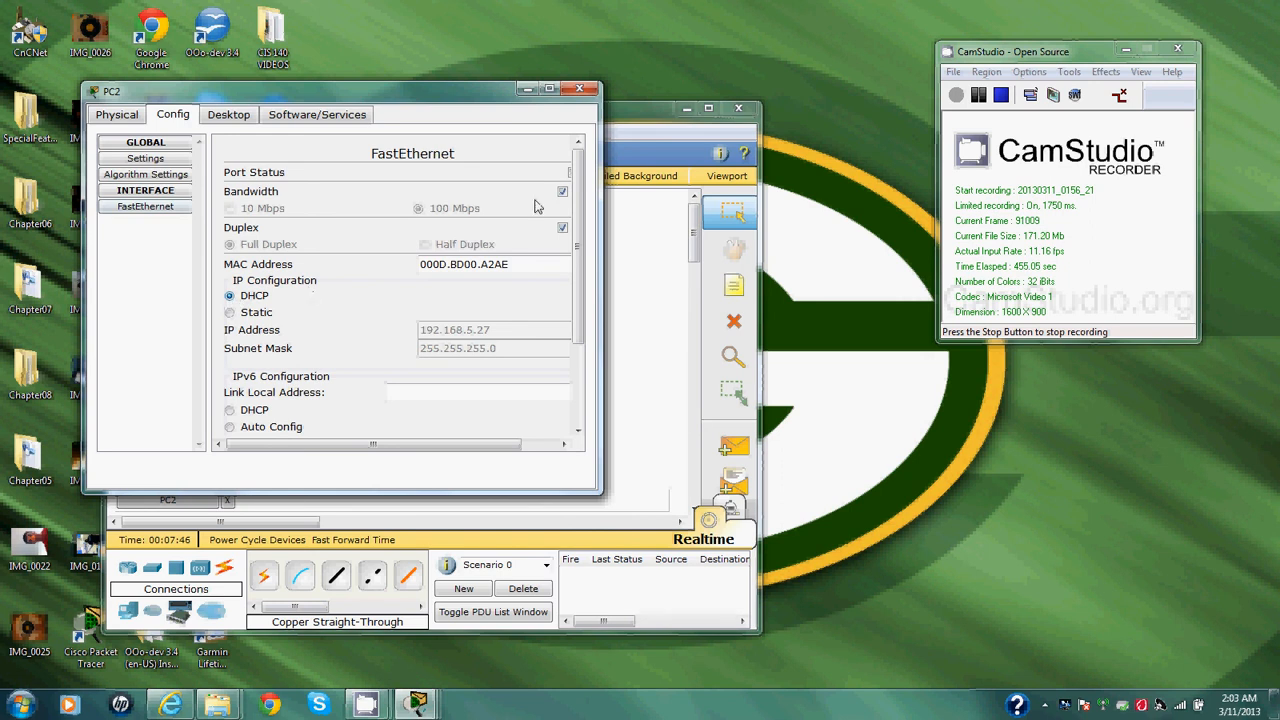
{"action": "left_click", "coordinate": [578, 90]}
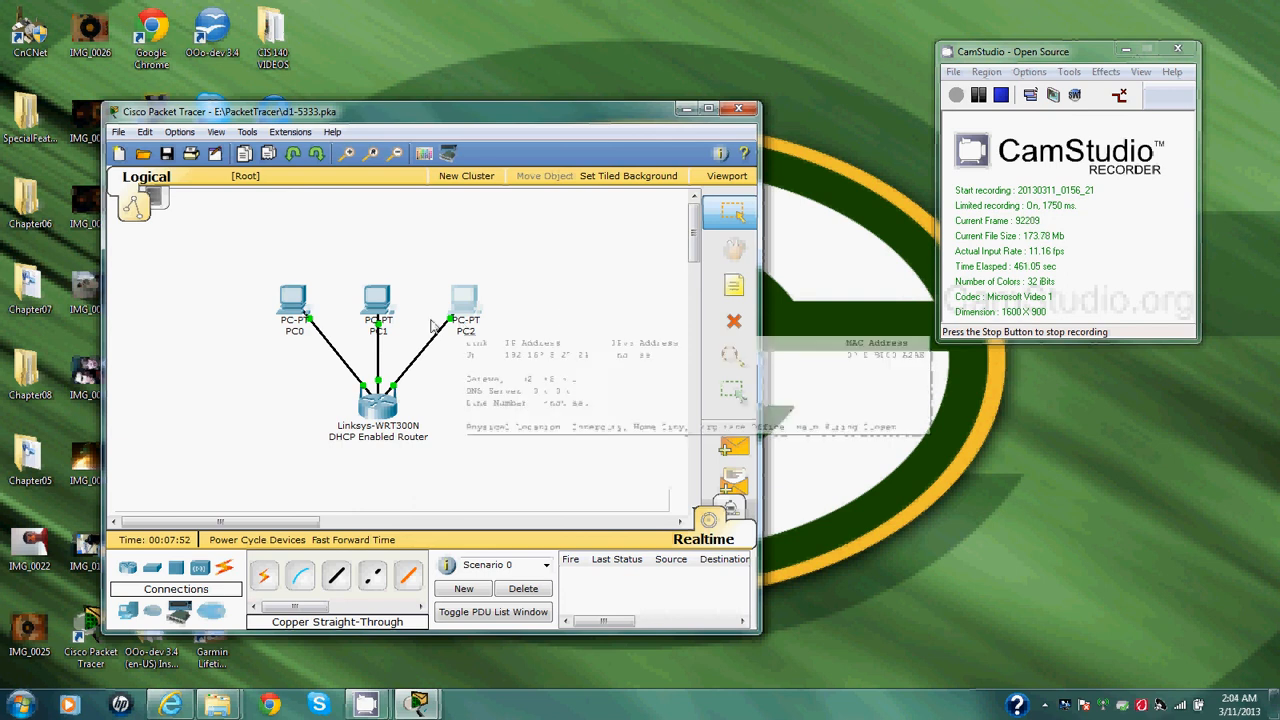
- Run ipconfig again in PC1's Command Prompt to check the DHCP-assigned IP settings
{"action": "left_click", "coordinate": [377, 298]}
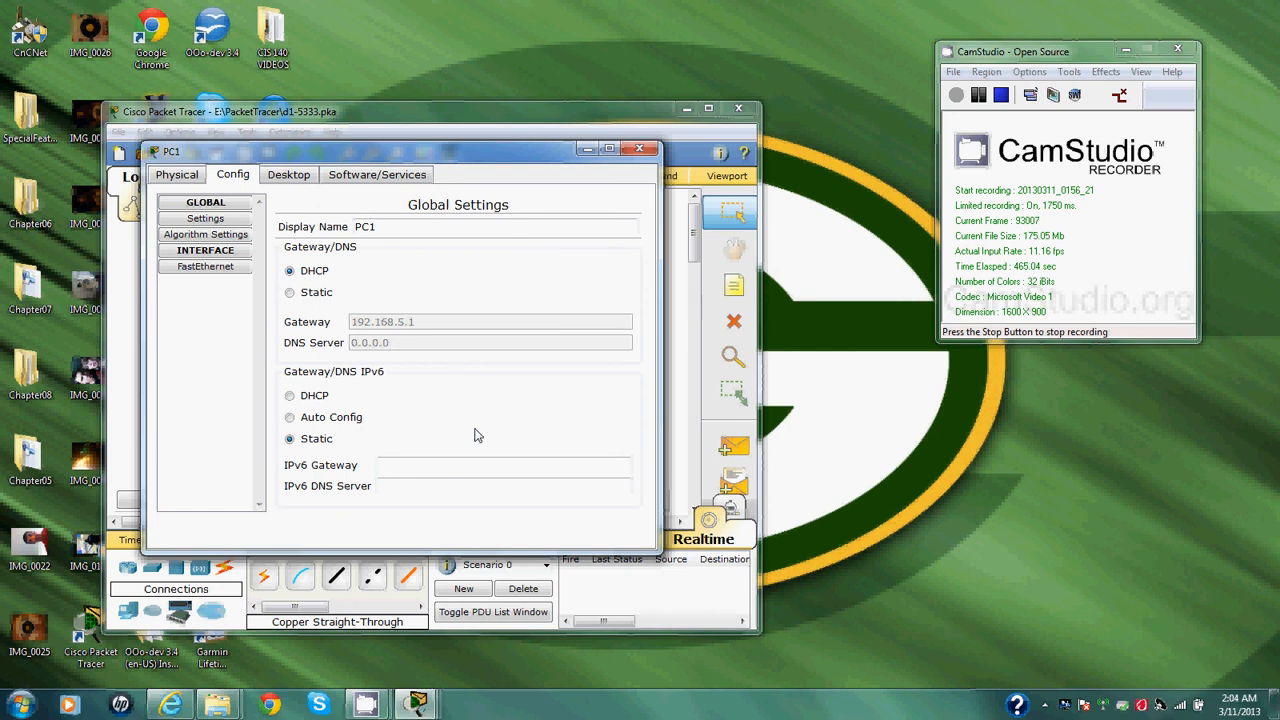
{"action": "left_click", "coordinate": [268, 180]}
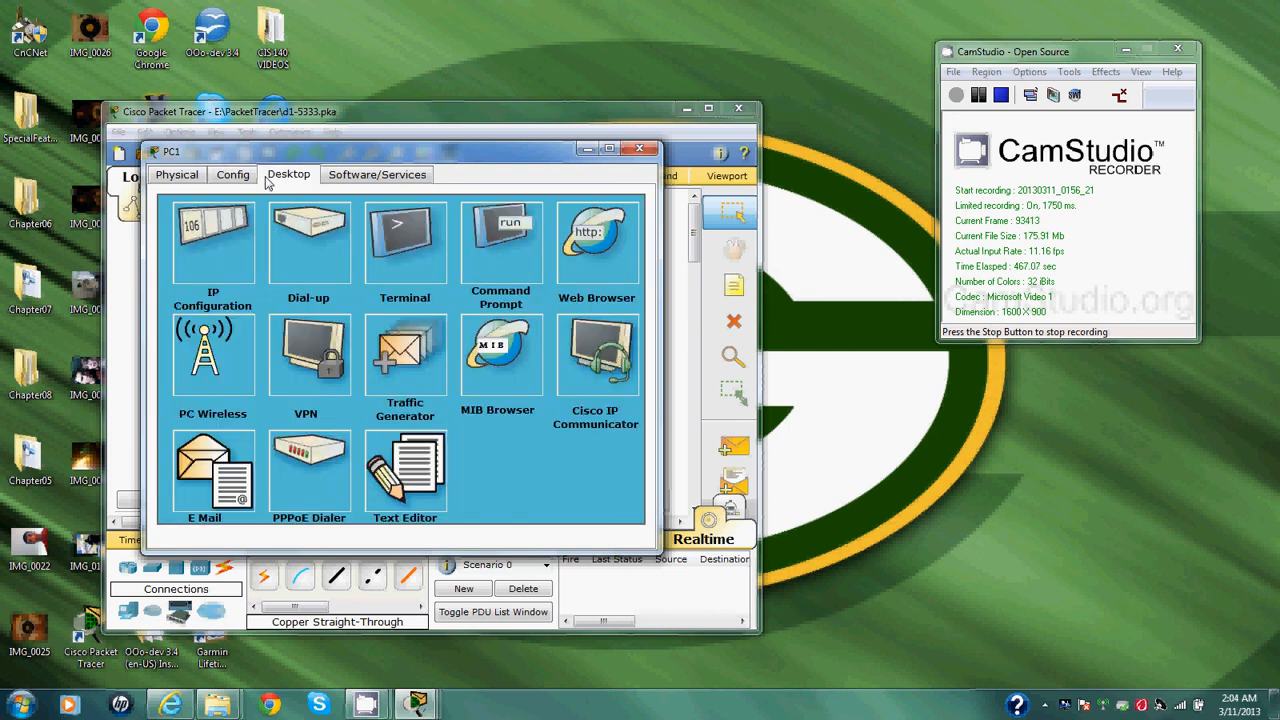
{"action": "left_click", "coordinate": [497, 258]}
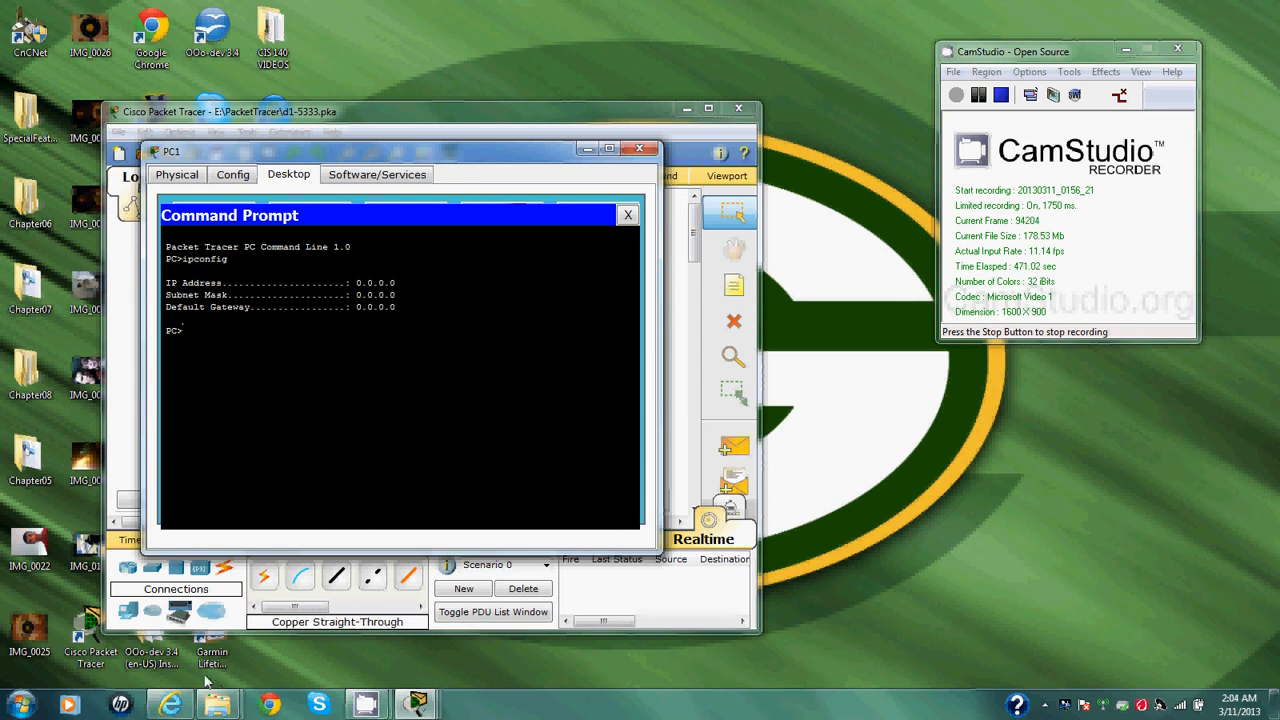
{"action": "type", "text": "ipconfig"}
{"action": "key", "text": "Return"}
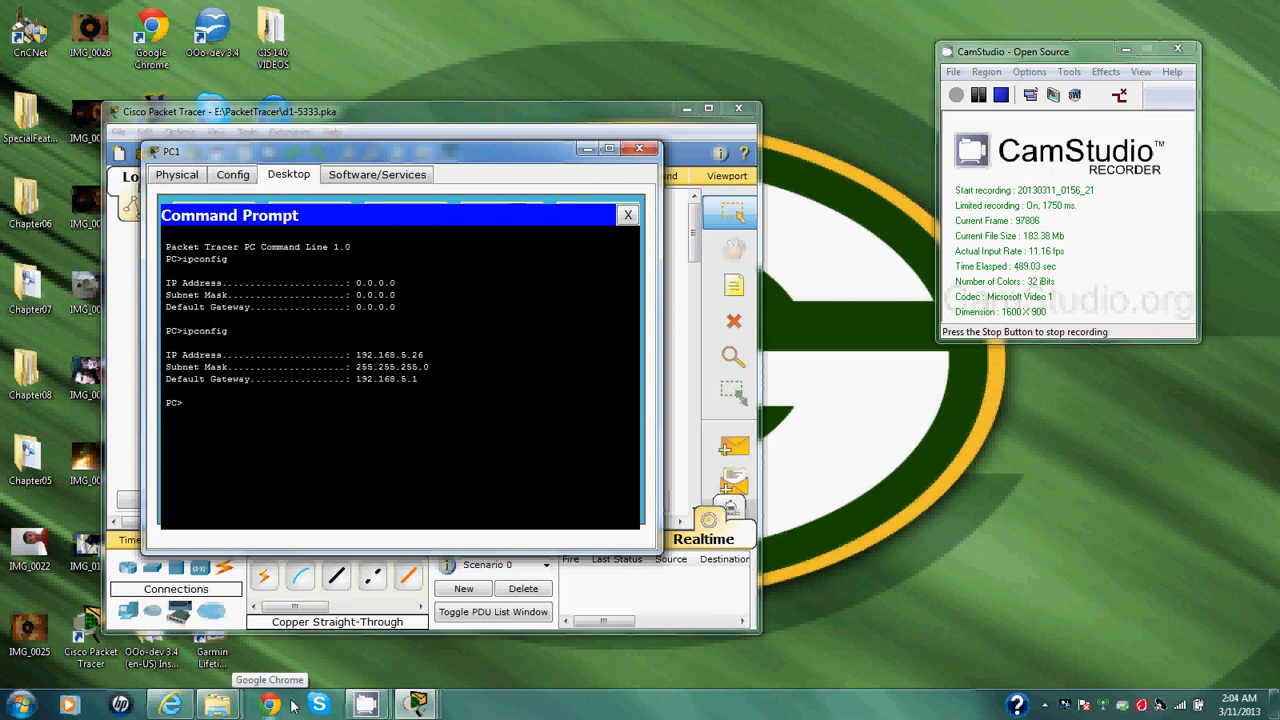
- Ping 192.168.5.1 and 192.168.5.26 from PC1's Command Prompt to test connectivity, and close the PC1 window
{"action": "type", "text": "ping"}
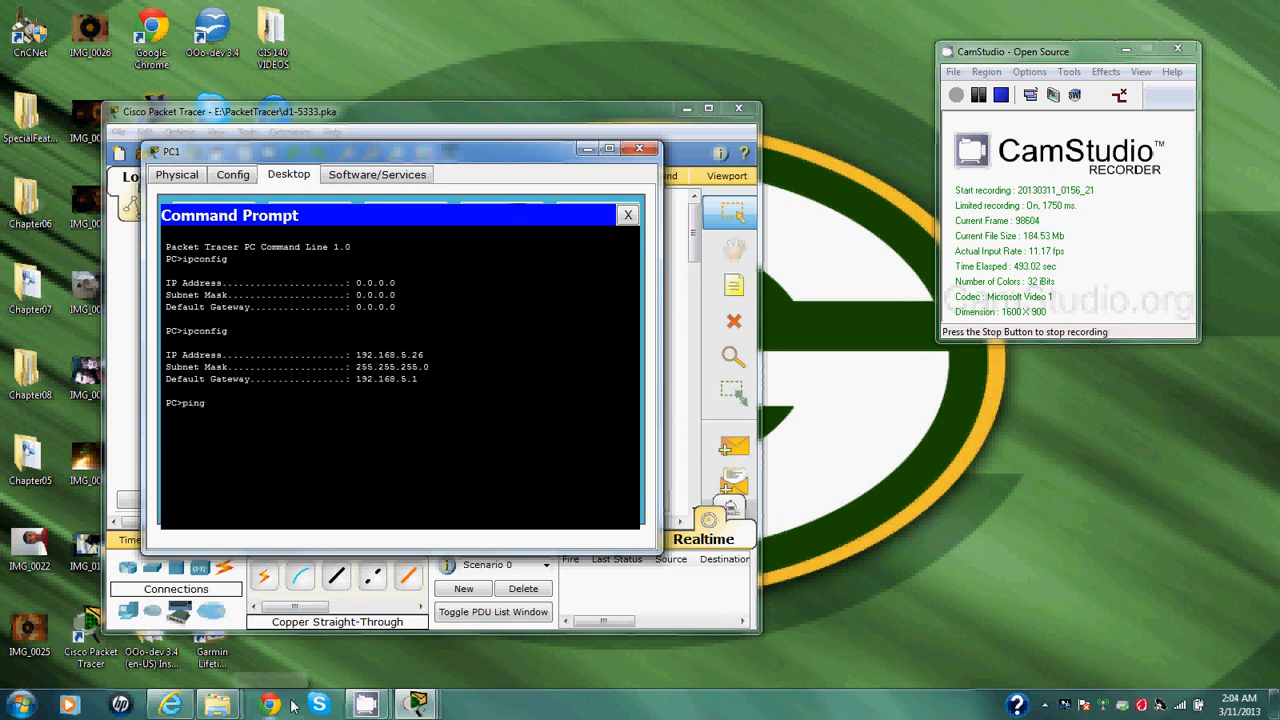
{"action": "type", "text": " 19"}
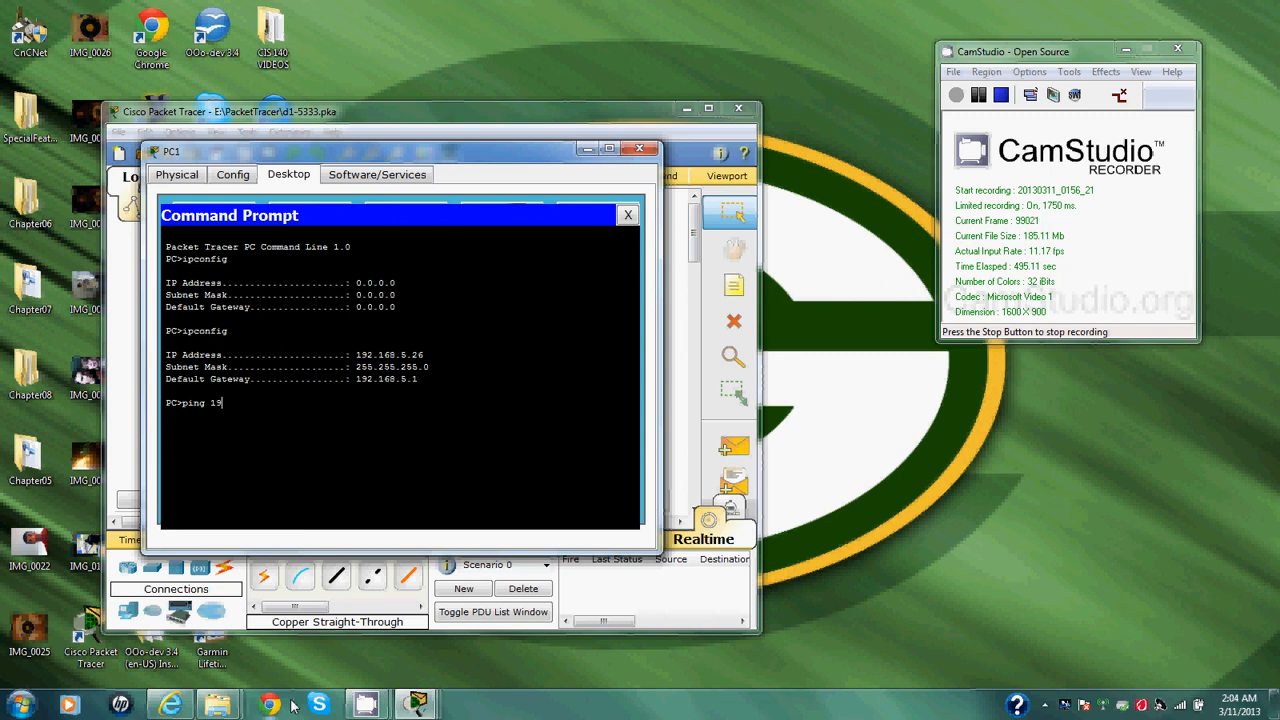
{"action": "type", "text": "2.168.5.1"}
{"action": "key", "text": "Return"}
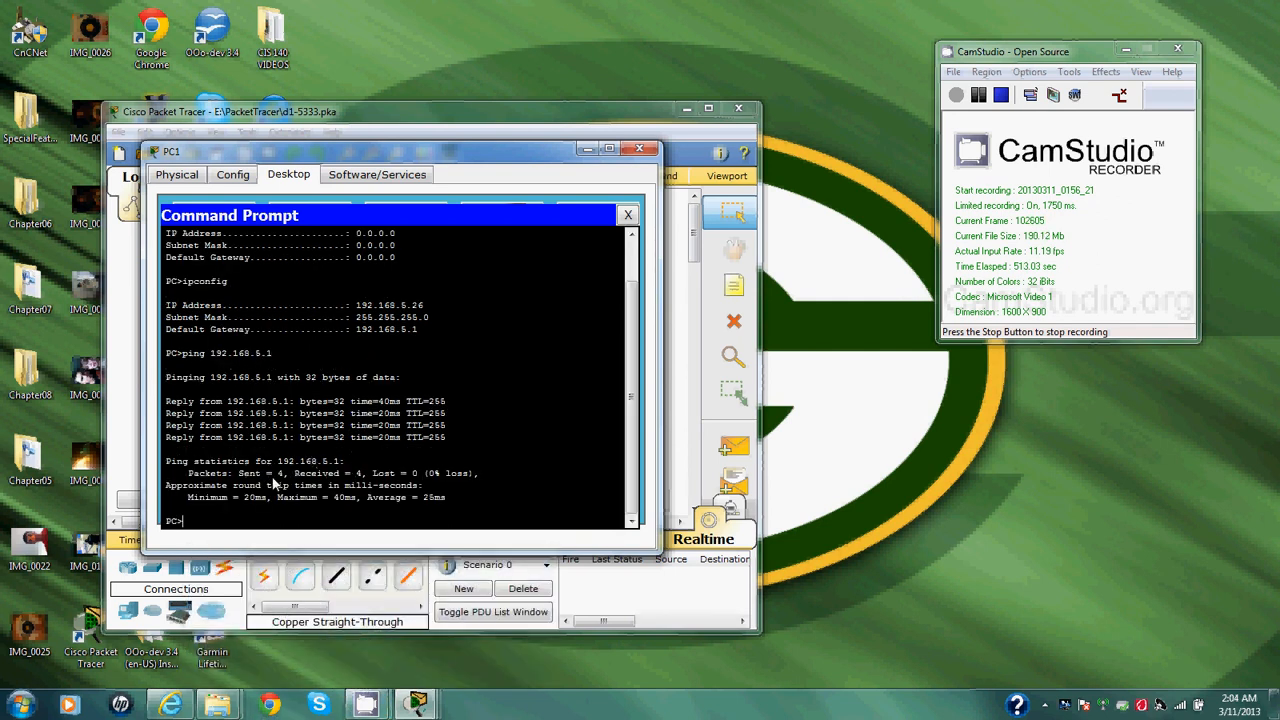
{"action": "type", "text": "ping 192.168.5.26"}
{"action": "key", "text": "Return"}
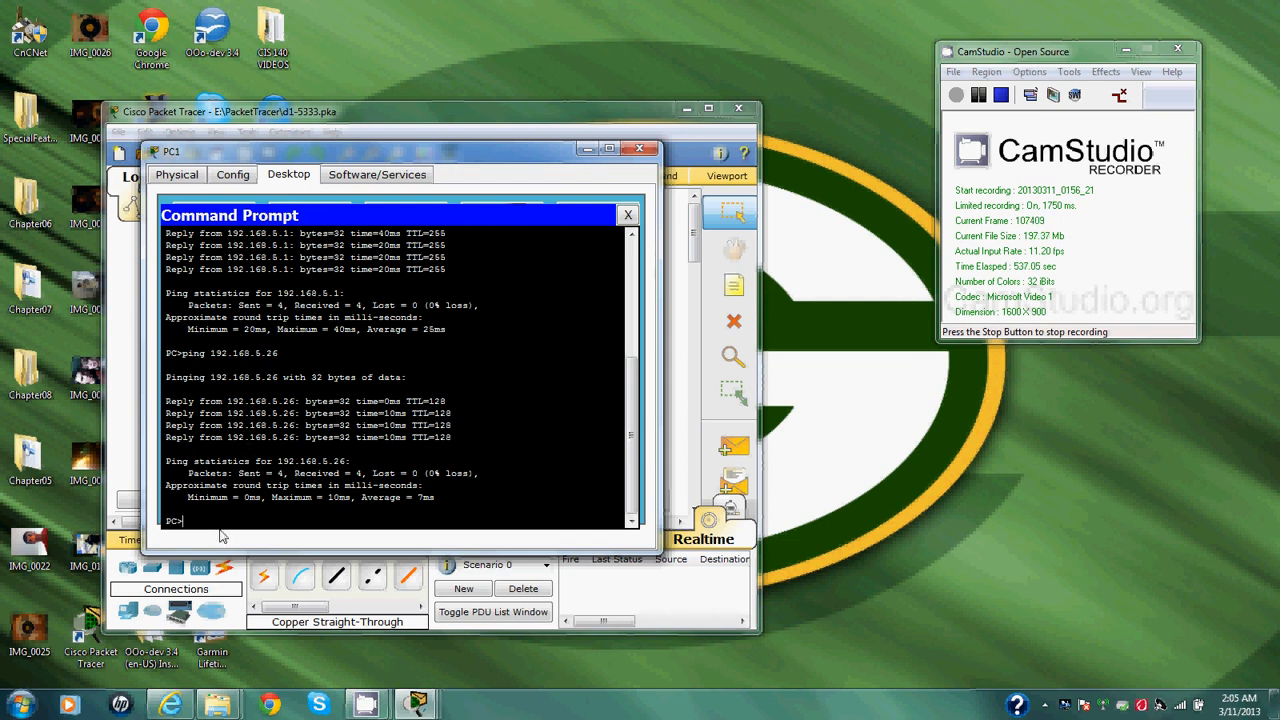
{"action": "left_click", "coordinate": [645, 152]}
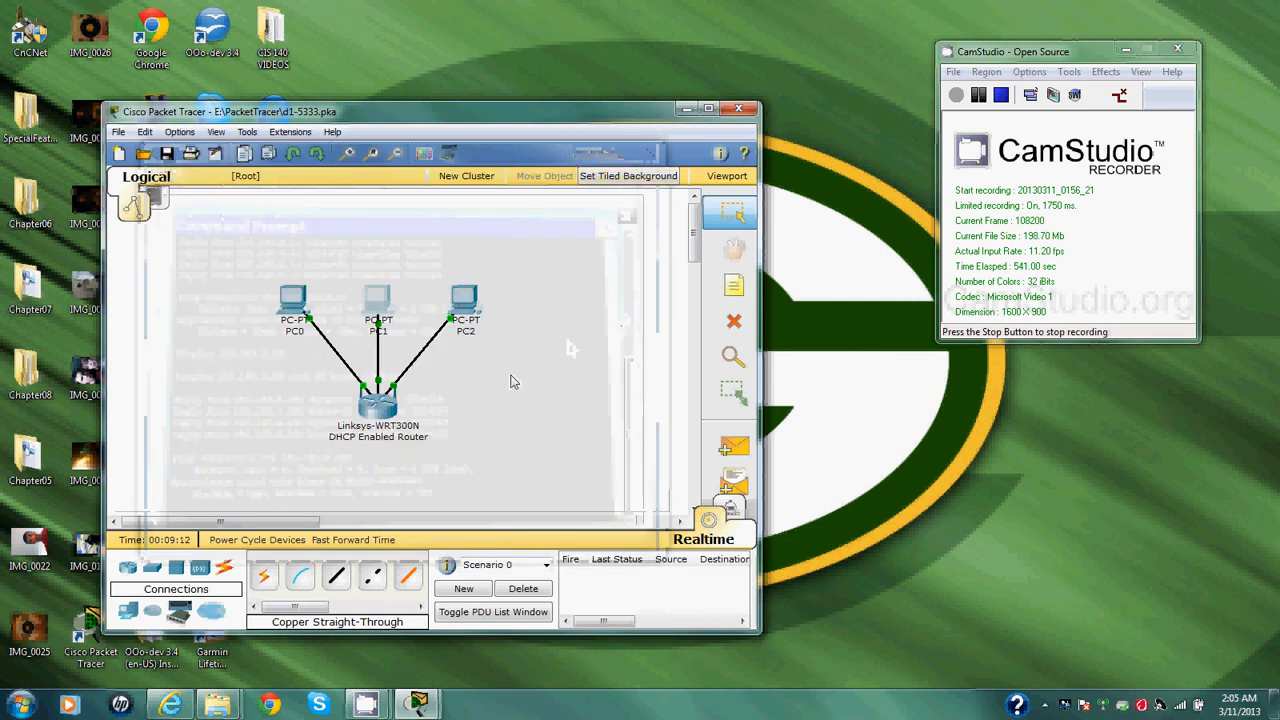
- Check the activity's results in the PT Activity window, review the assessment items, and return to the network topology
{"action": "mouse_move", "coordinate": [424, 441]}
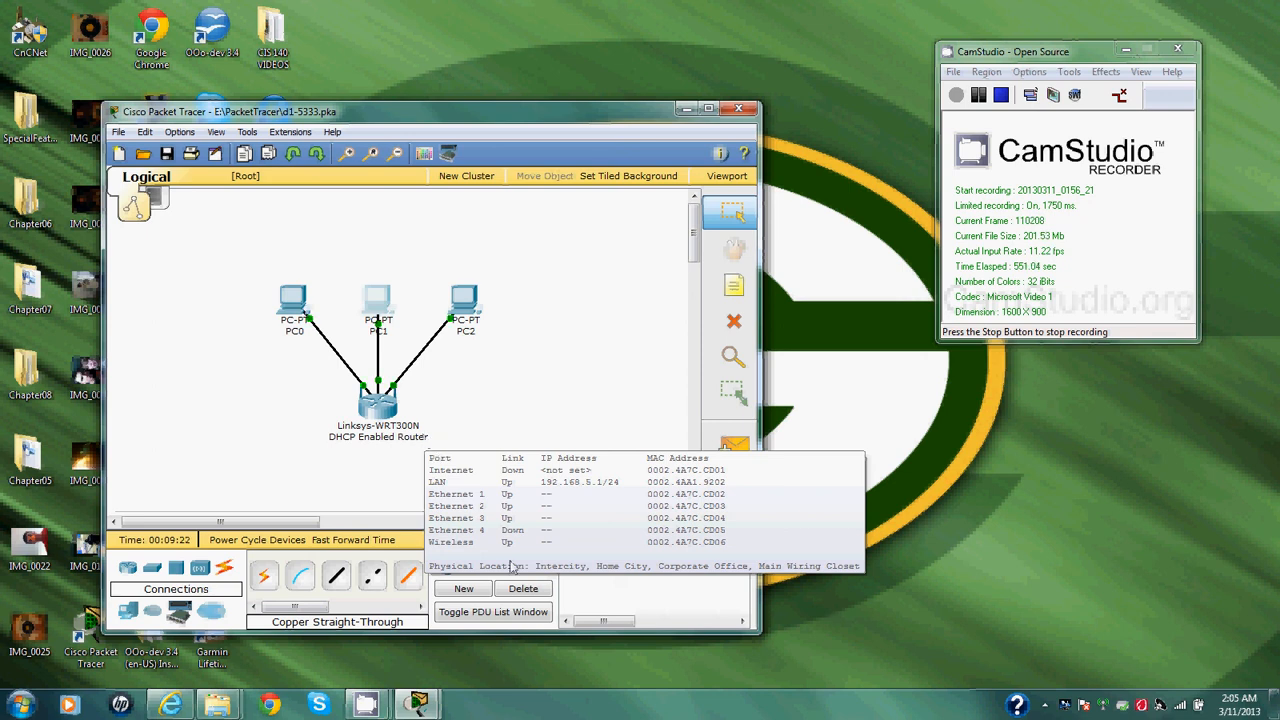
{"action": "mouse_move", "coordinate": [431, 705]}
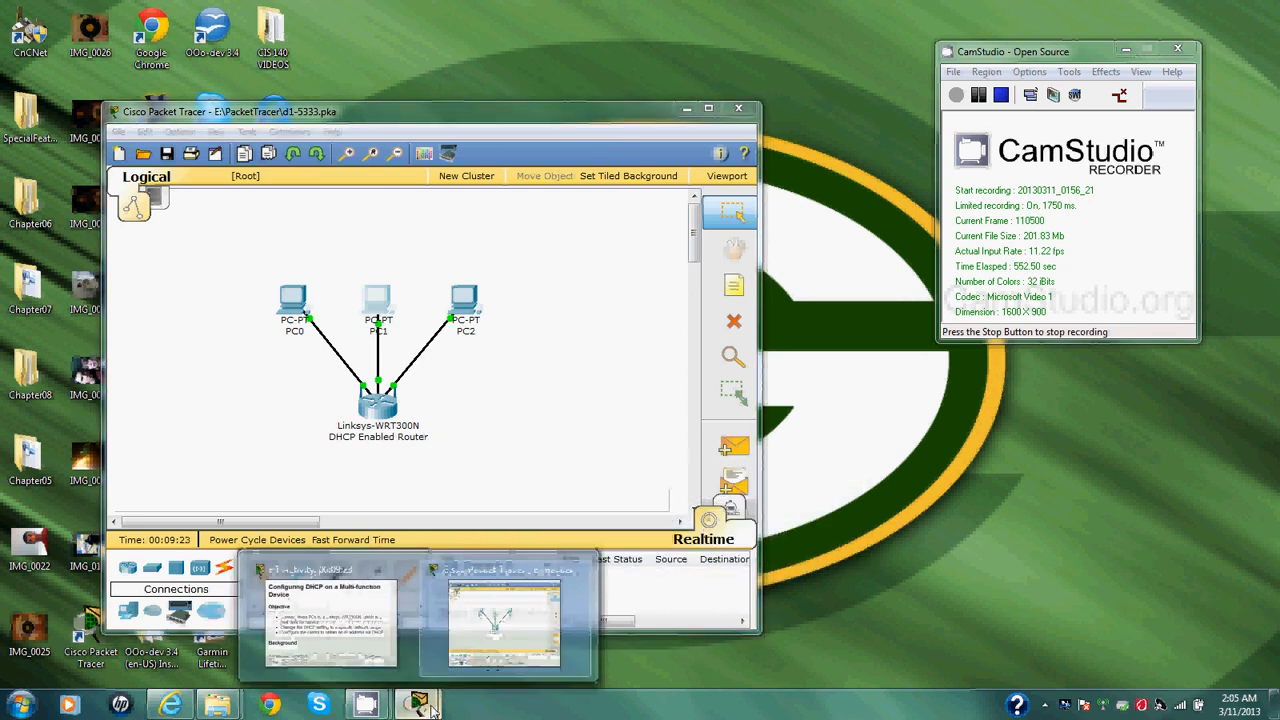
{"action": "left_click", "coordinate": [330, 622]}
{"action": "left_click", "coordinate": [103, 264]}
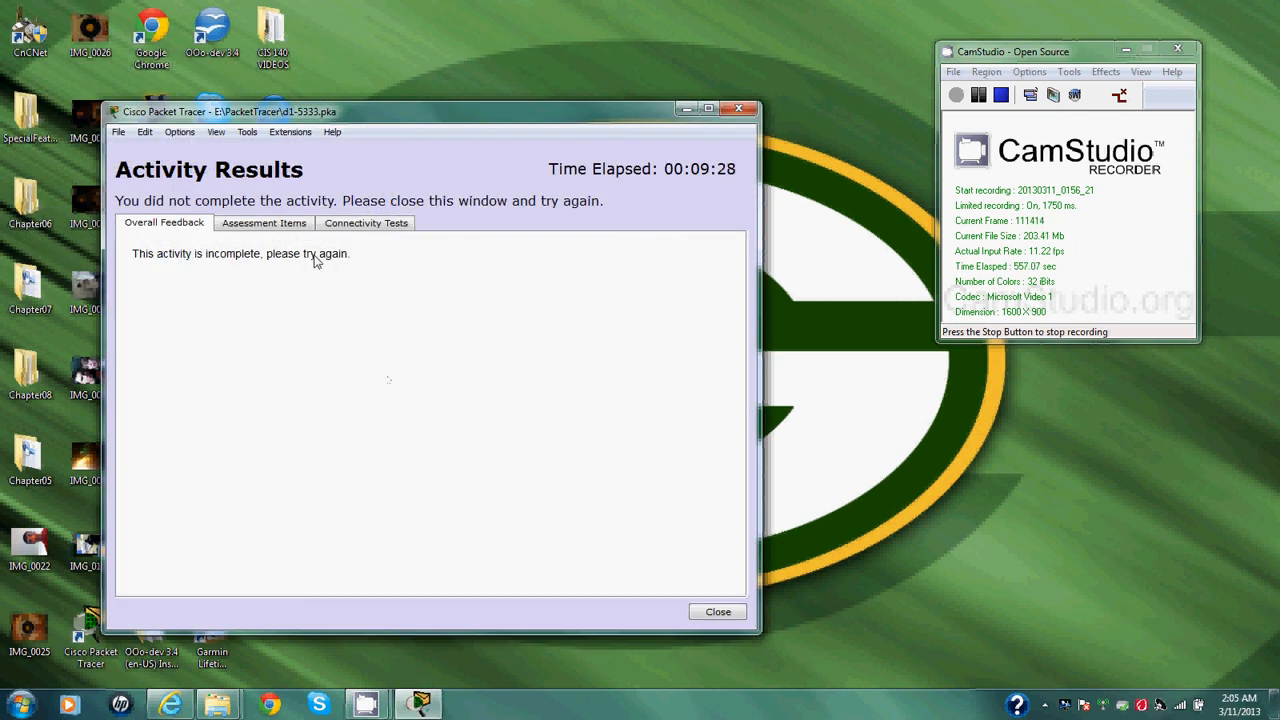
{"action": "left_click", "coordinate": [297, 226]}
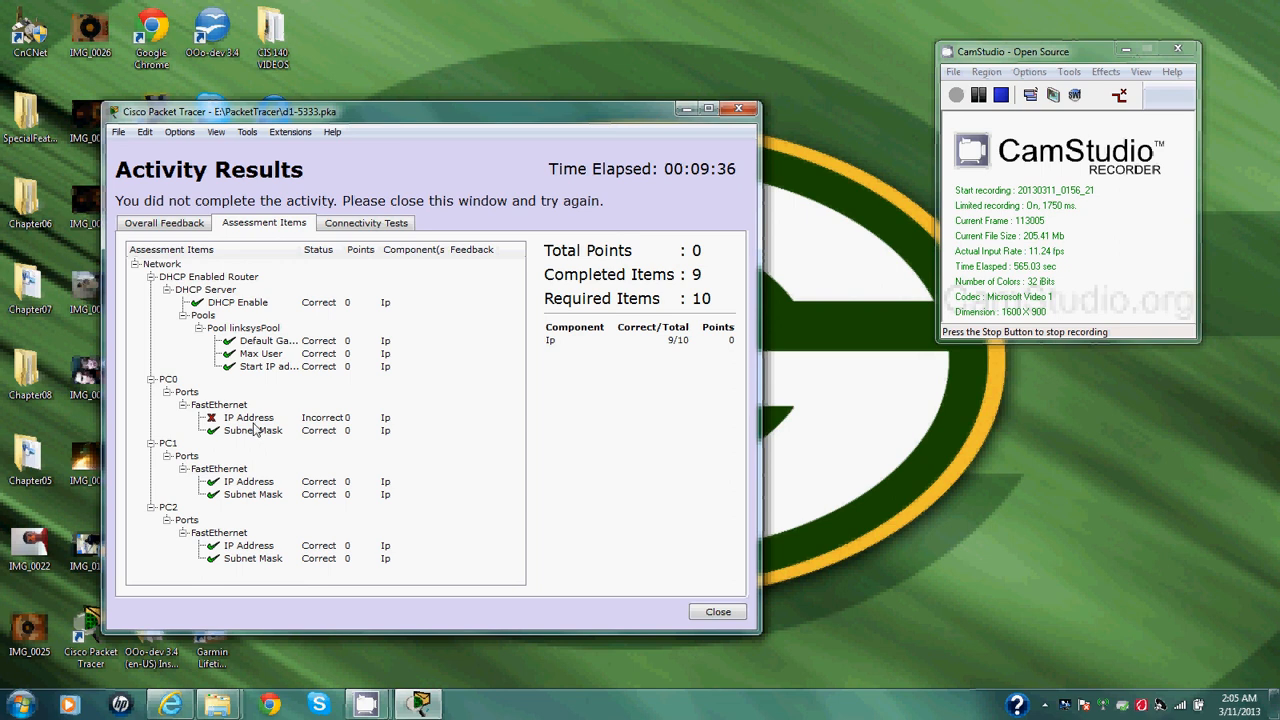
{"action": "left_click", "coordinate": [686, 110]}
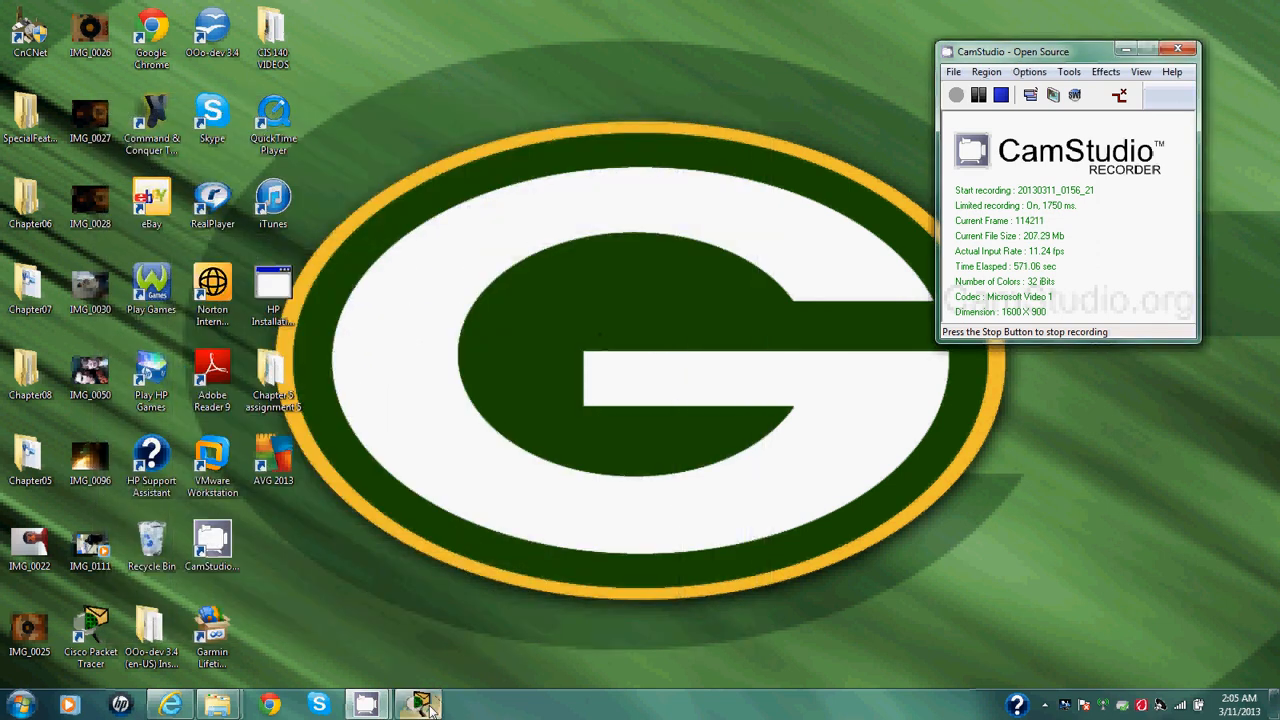
{"action": "left_click", "coordinate": [424, 706]}
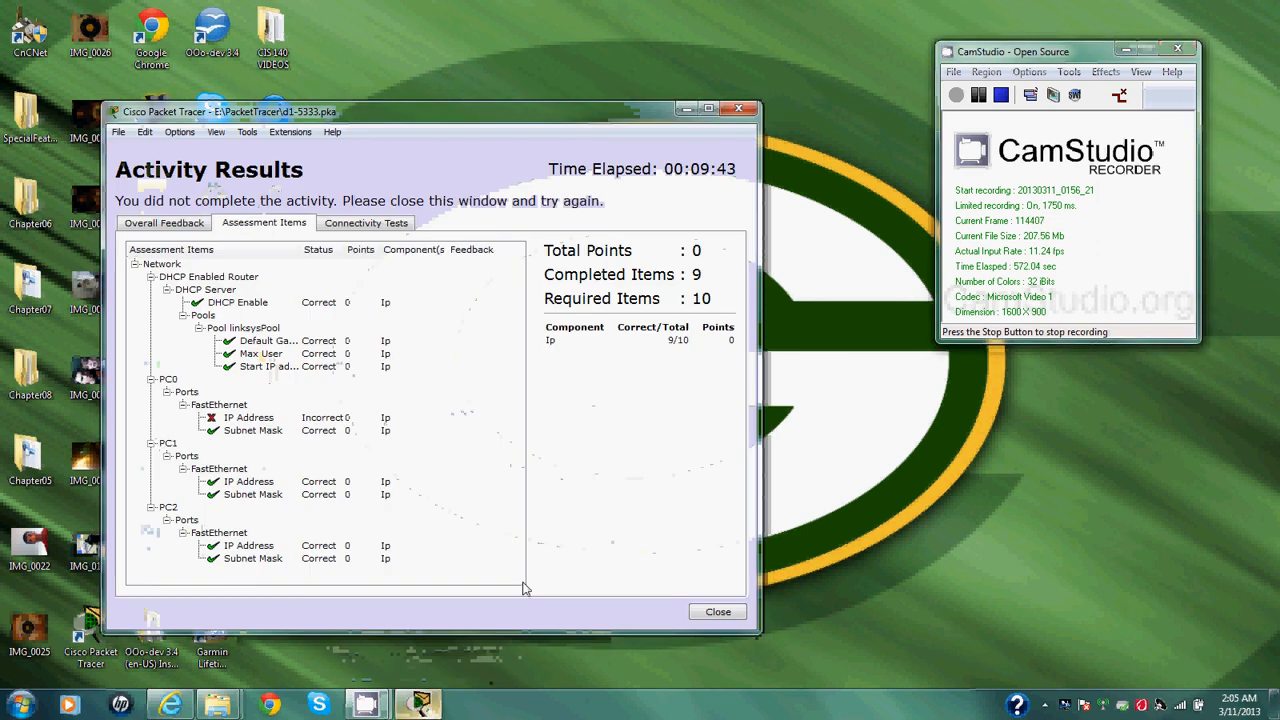
{"action": "left_click", "coordinate": [732, 110]}
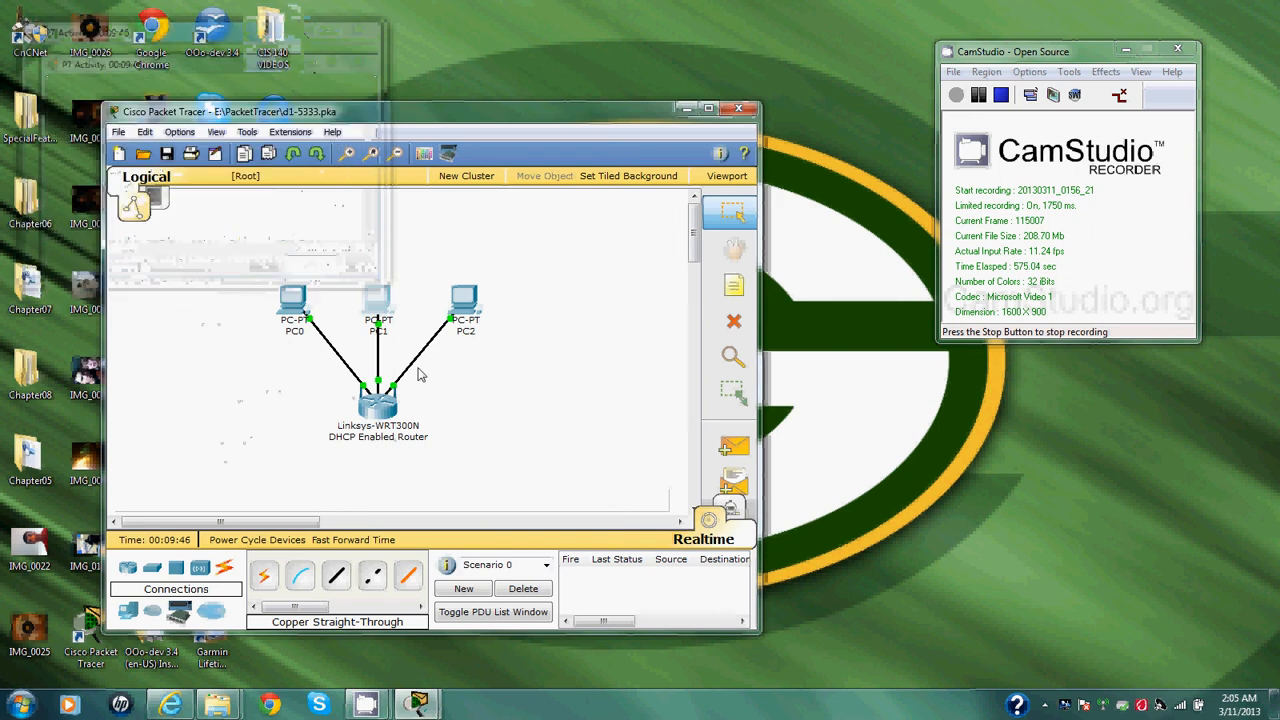
- Review PC0's FastEthernet settings and switch the interface's IP configuration to Static
{"action": "left_click", "coordinate": [290, 302]}
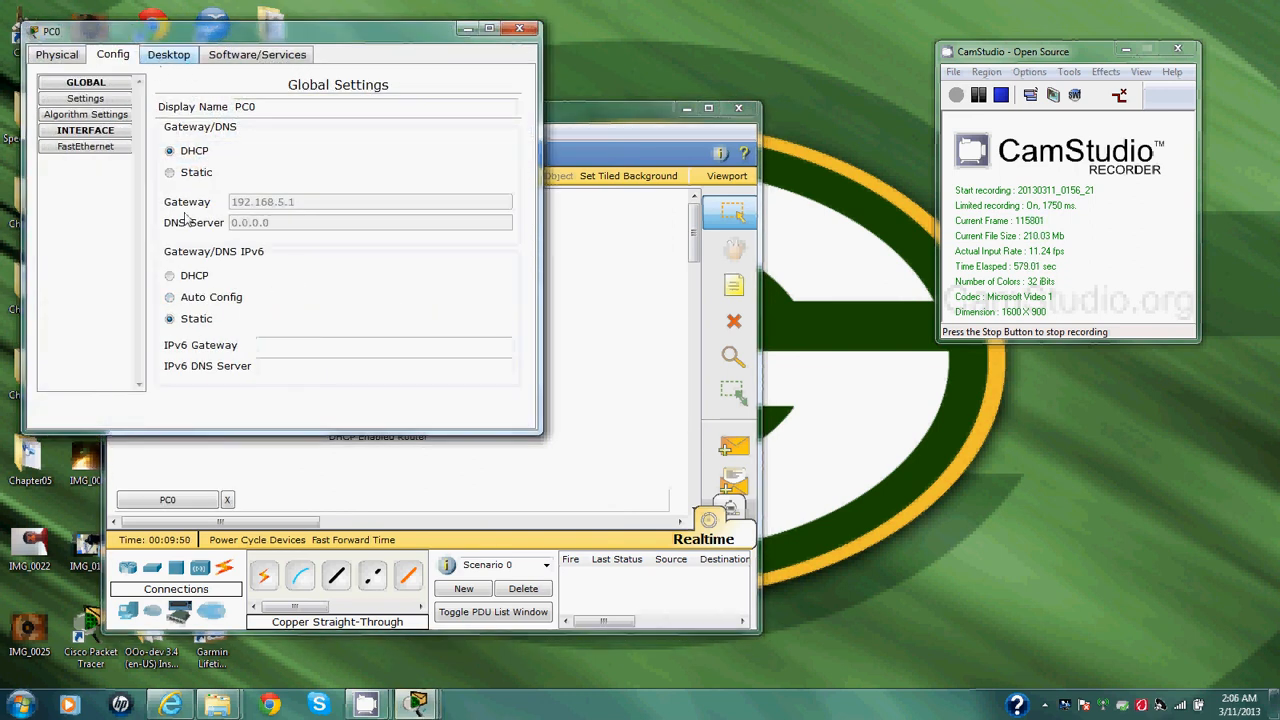
{"action": "left_click", "coordinate": [92, 148]}
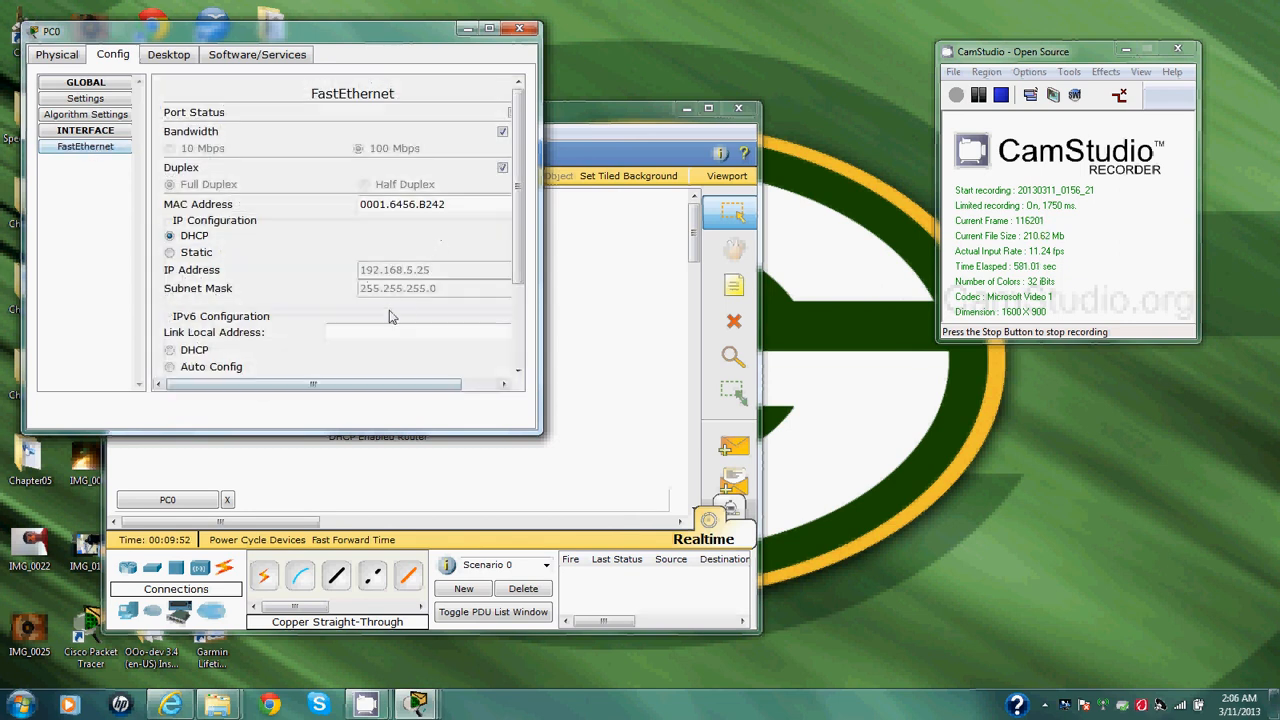
{"action": "scroll", "coordinate": [309, 318], "scroll_direction": "down", "scroll_amount": 3}
{"action": "scroll", "coordinate": [309, 318], "scroll_direction": "up", "scroll_amount": 3}
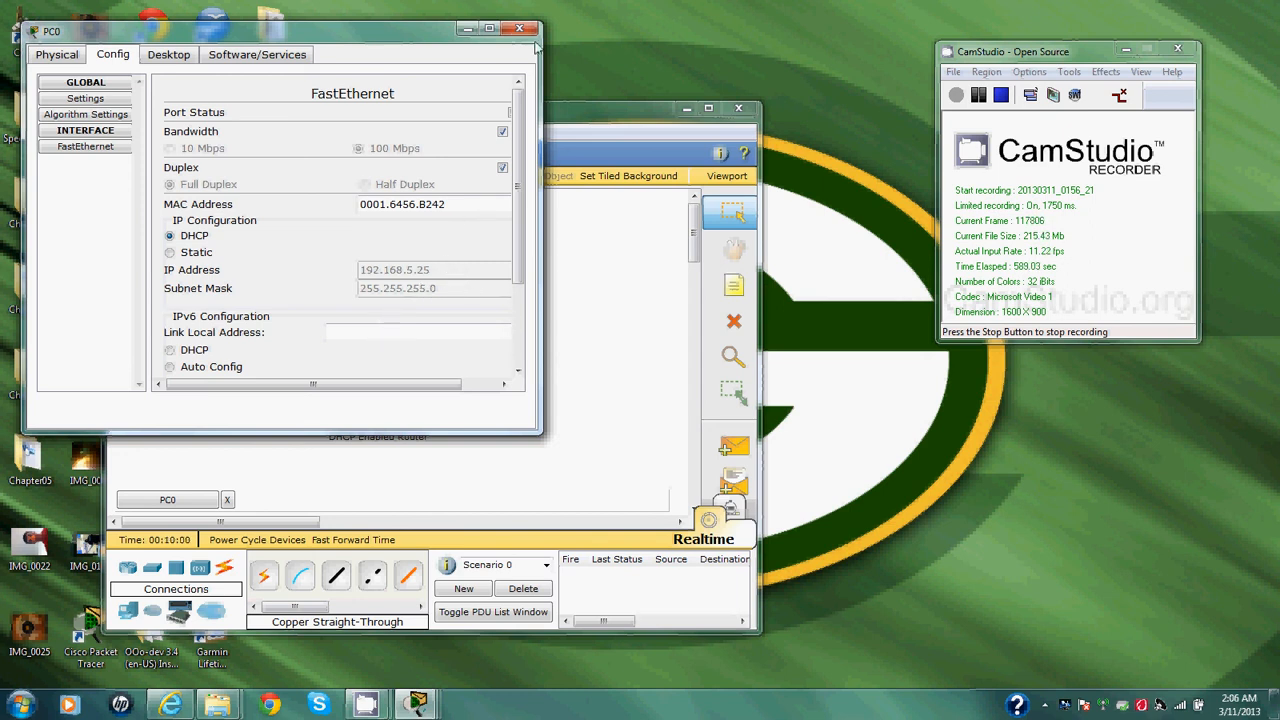
{"action": "left_click", "coordinate": [170, 252]}
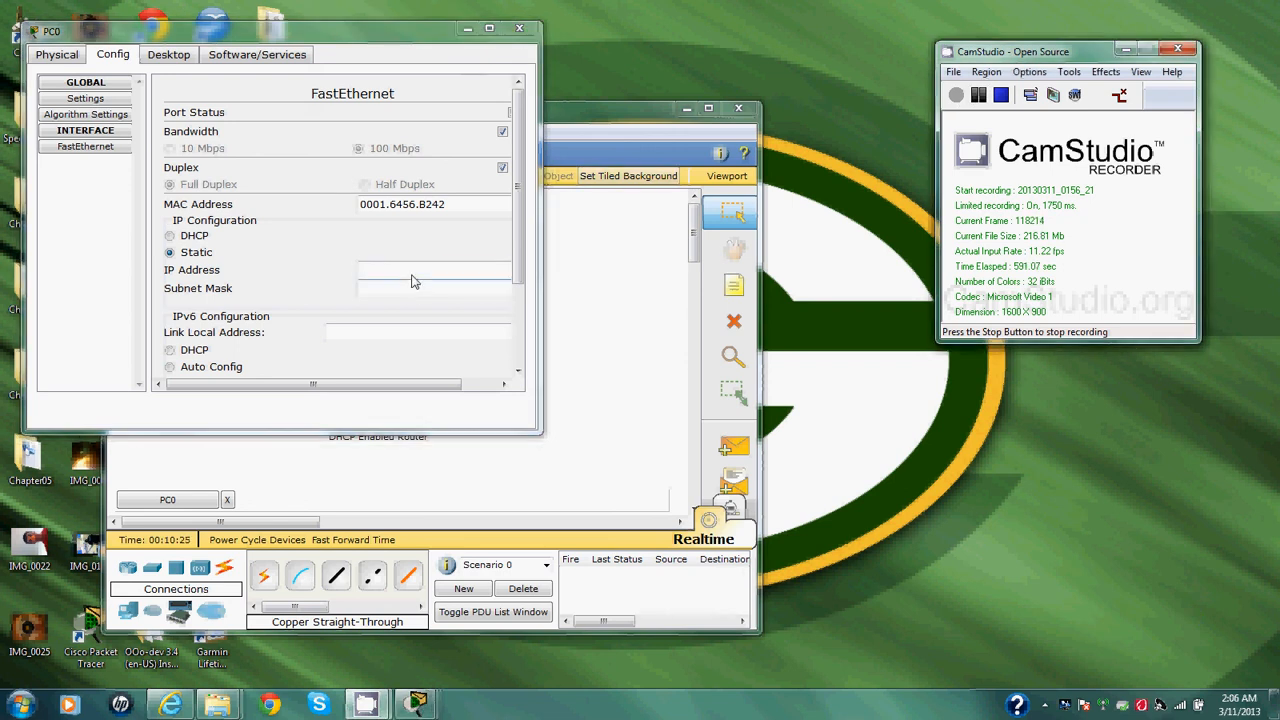
- Try to assign the static IP address 192.168.5.20 to PC0's FastEthernet interface
{"action": "left_click", "coordinate": [415, 274]}
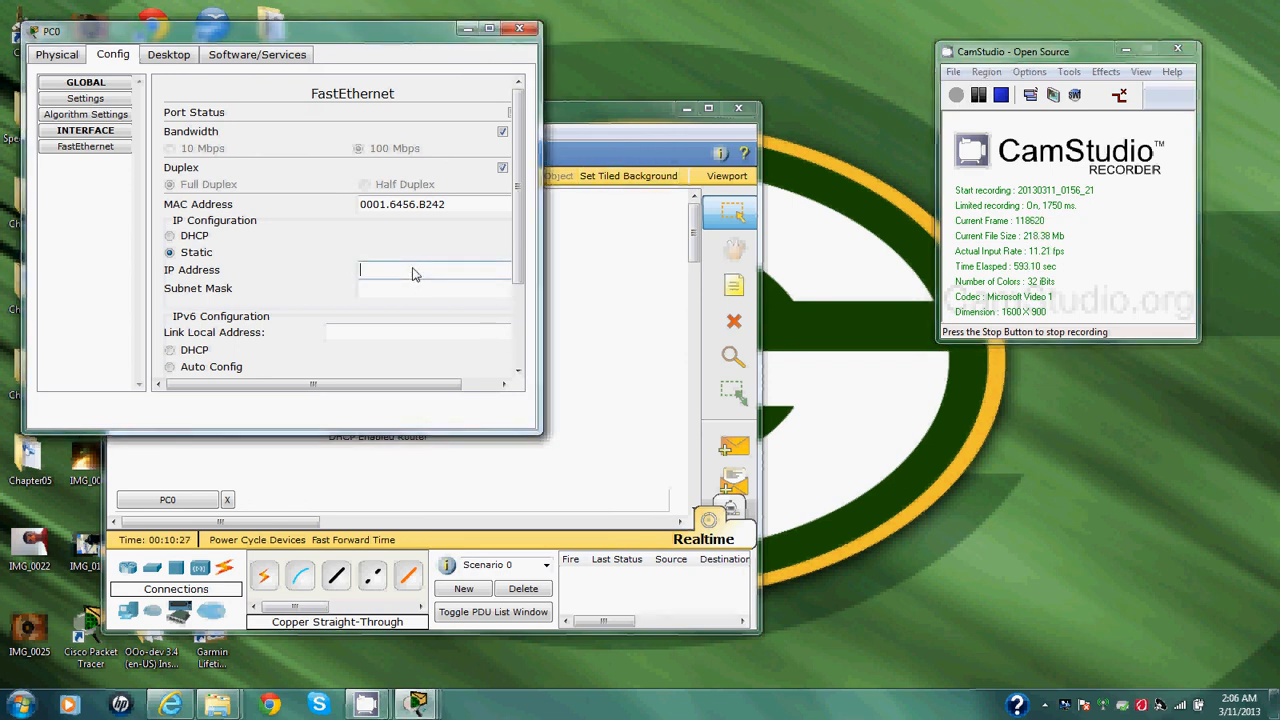
{"action": "type", "text": "192.16"}
{"action": "type", "text": "8.5.20"}
{"action": "left_click", "coordinate": [432, 297]}
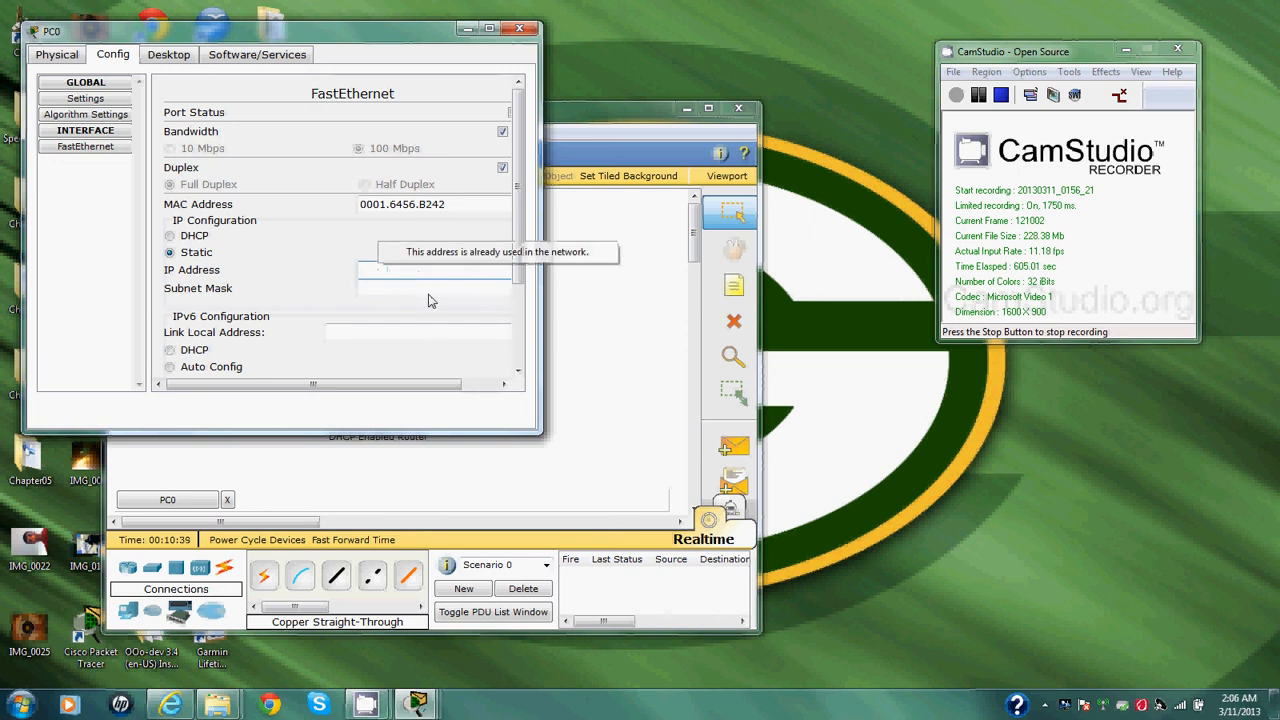
{"action": "left_click", "coordinate": [425, 277]}
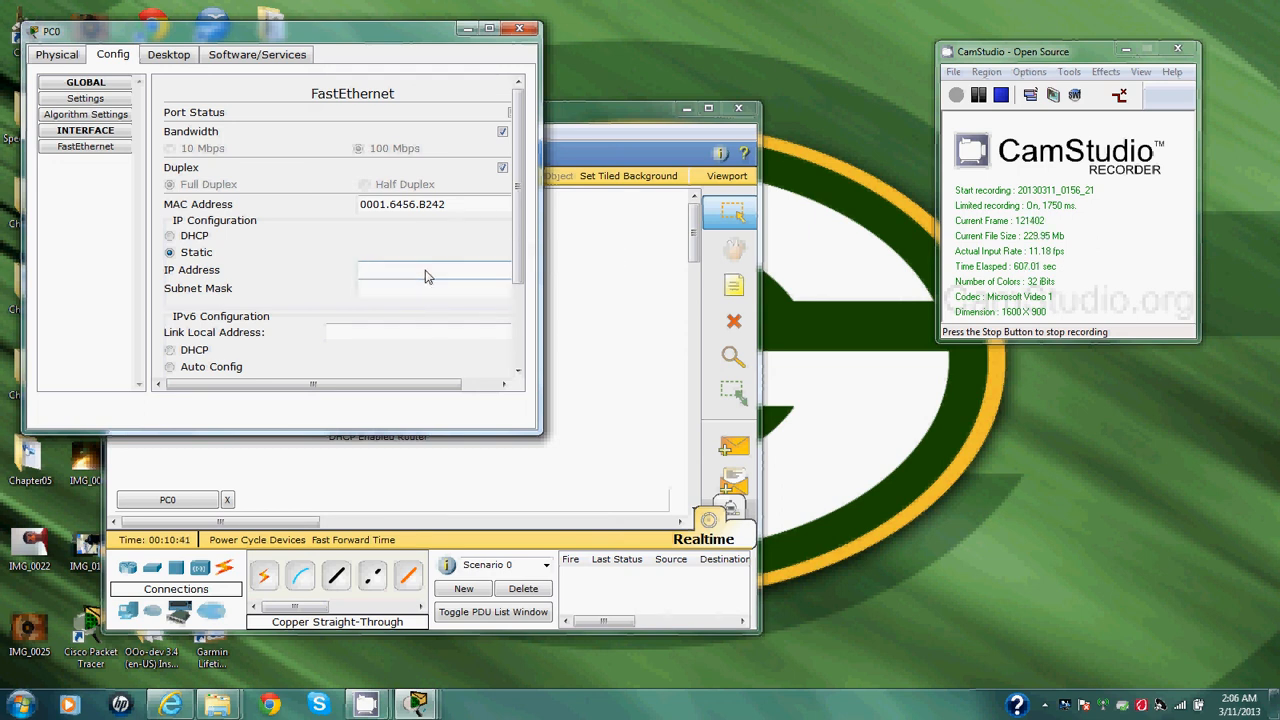
- Switch PC0's FastEthernet IP configuration to DHCP to request a new address, and close the PC0 window
{"action": "left_click", "coordinate": [172, 236]}
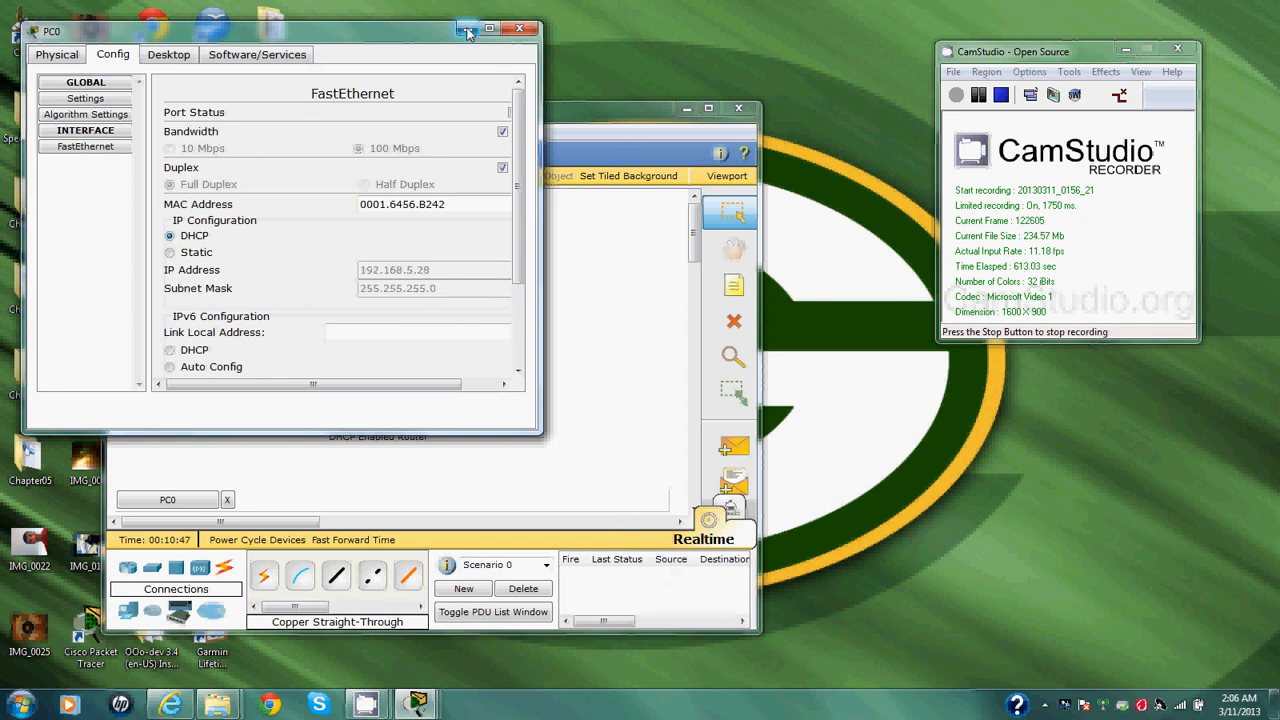
{"action": "left_click", "coordinate": [517, 29]}
- Check the results of the activity again from the PT Activity window
{"action": "mouse_move", "coordinate": [418, 704]}
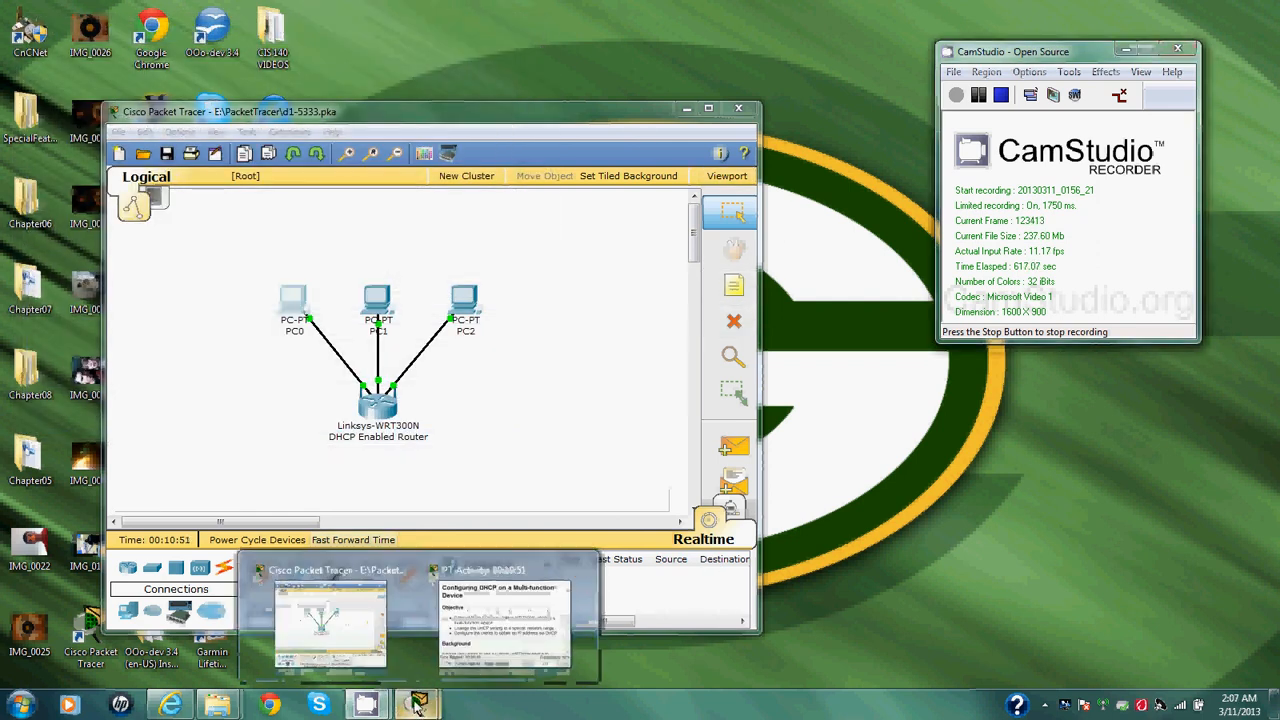
{"action": "left_click", "coordinate": [452, 626]}
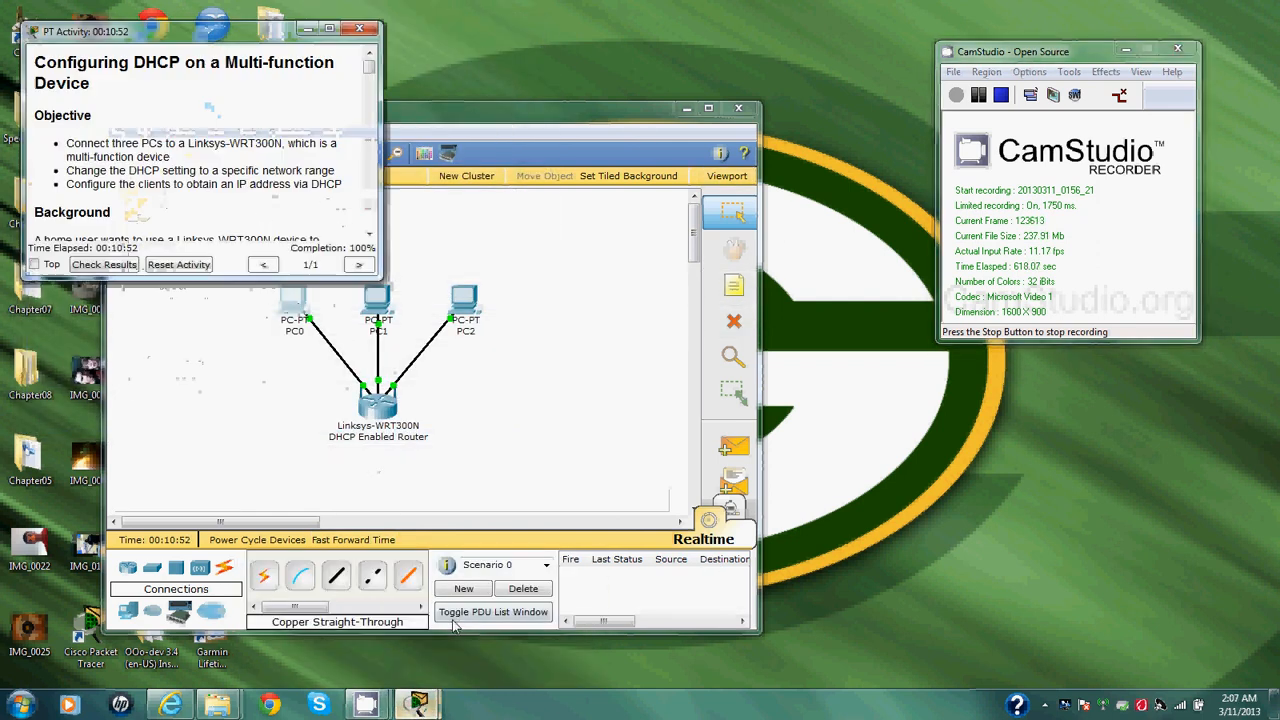
{"action": "left_click", "coordinate": [122, 265]}
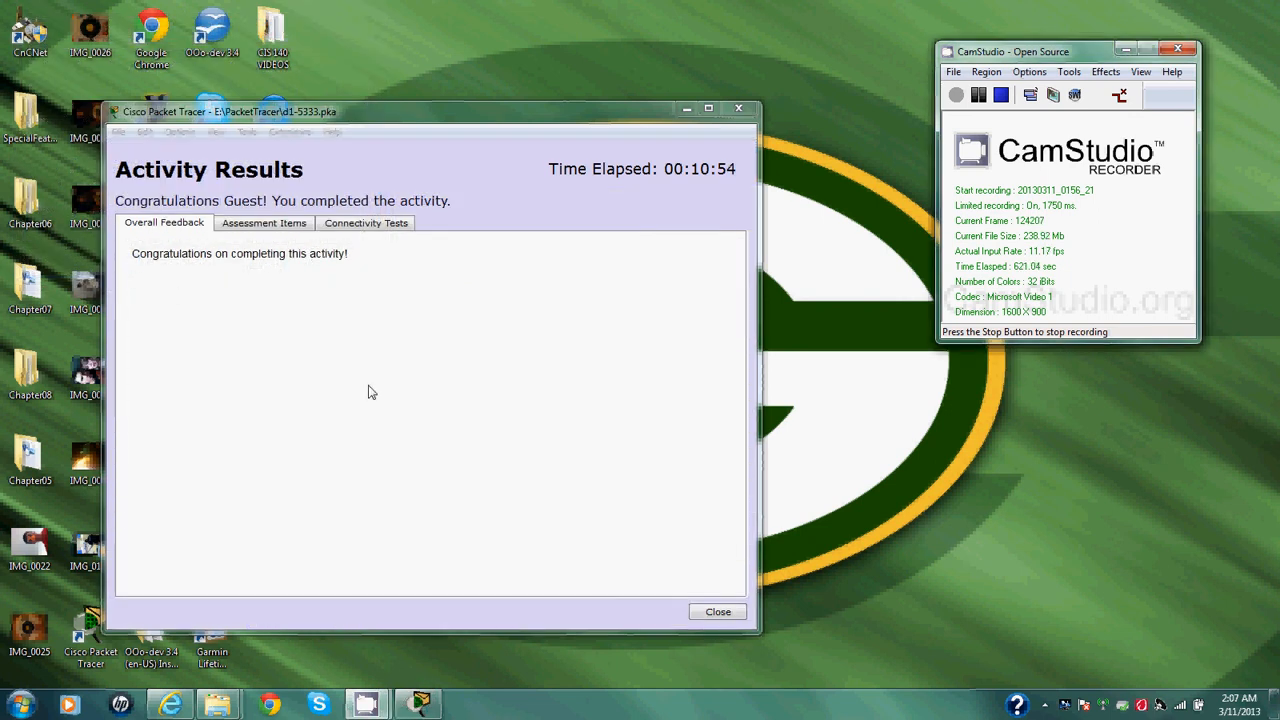